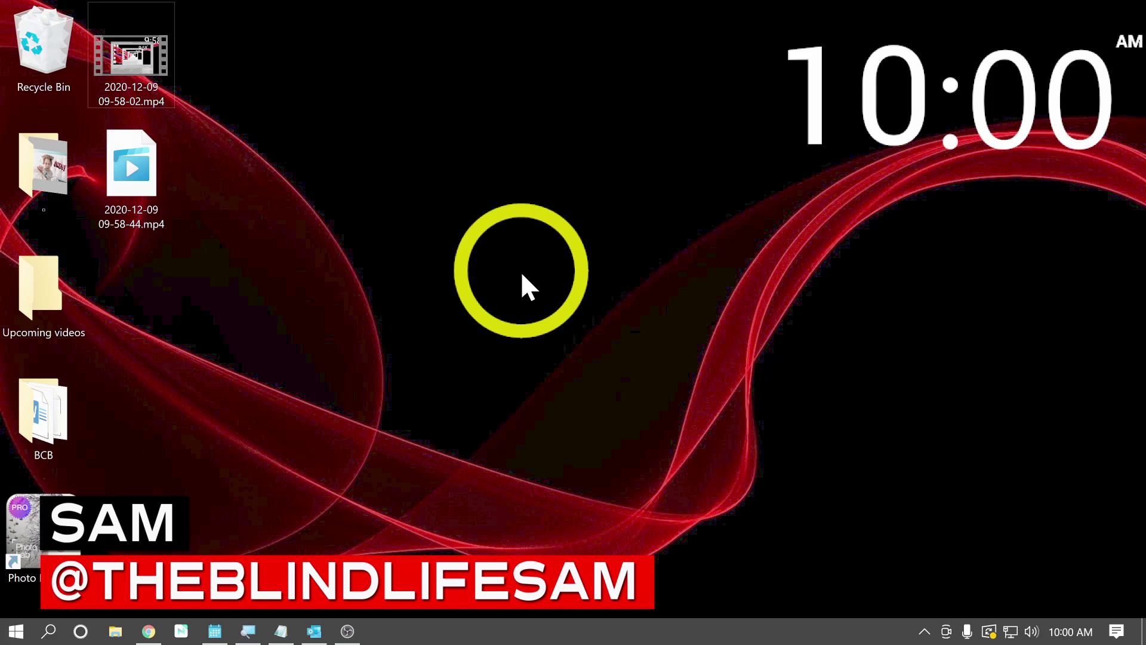
Show the click indicator inside the yellow highlight circle with two clicks on the empty desktop
left_click(521, 270)
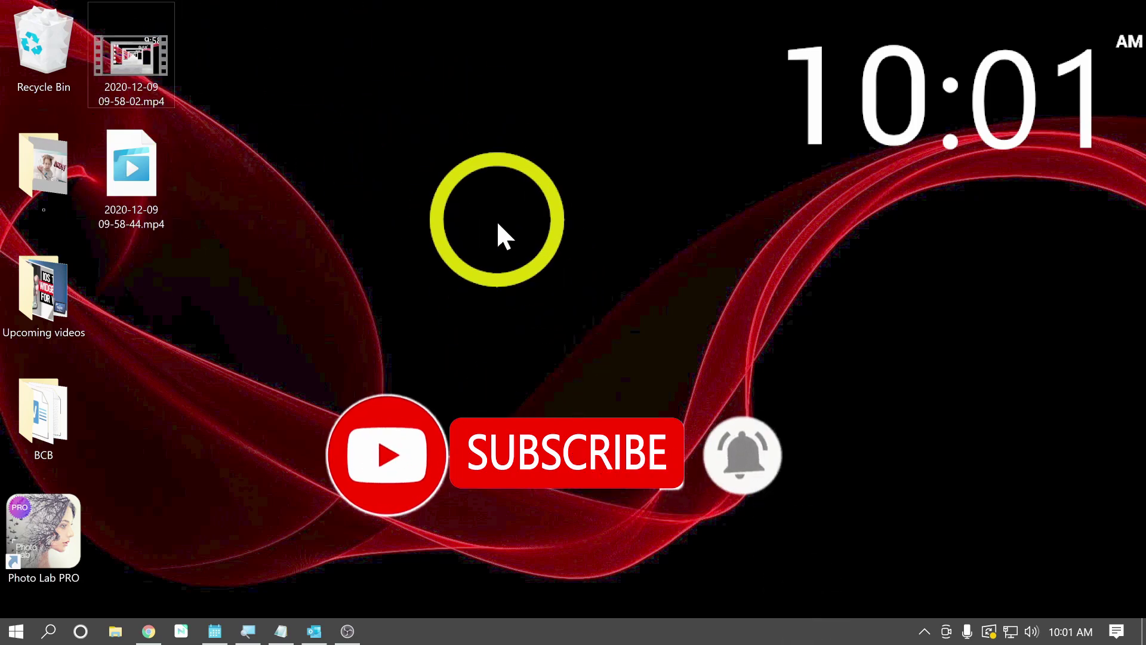
left_click(514, 271)
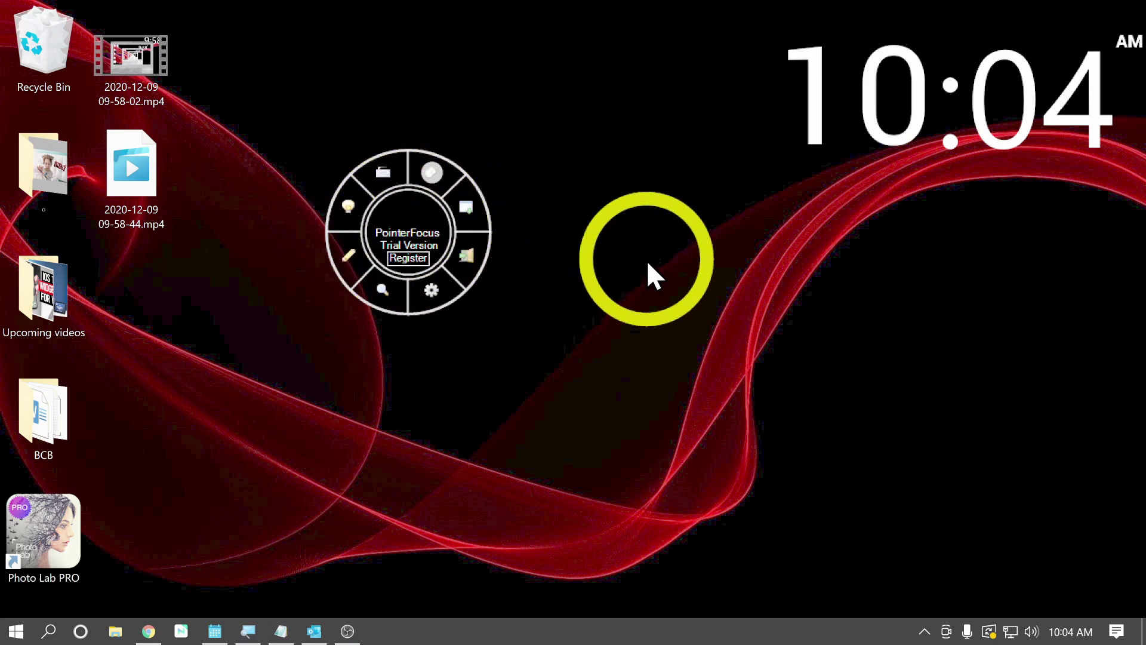
Move the PointerFocus wheel up-left and show left-click rings on the desktop
left_click_drag(410, 236, 324, 202)
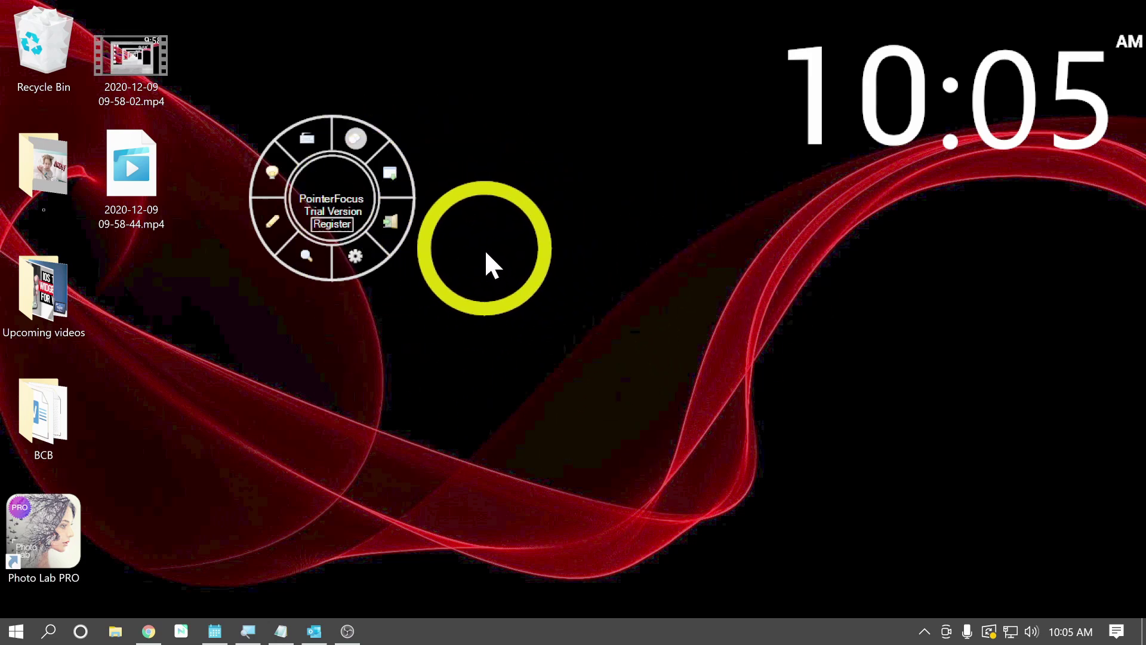
left_click(570, 274)
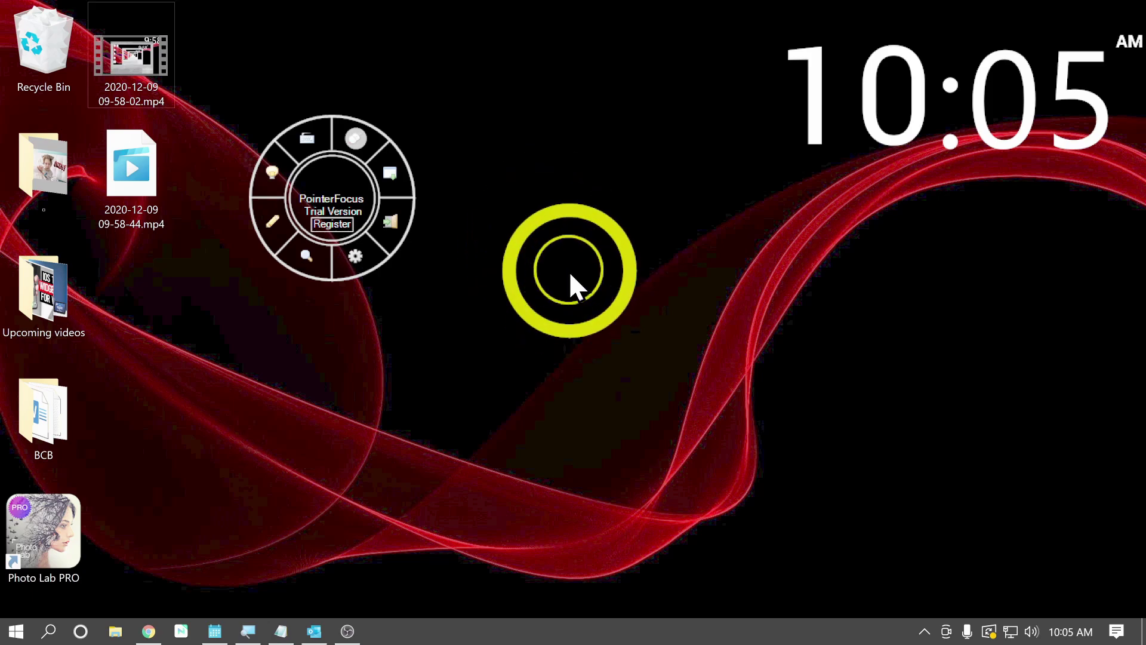
left_click(571, 275)
left_click(569, 270)
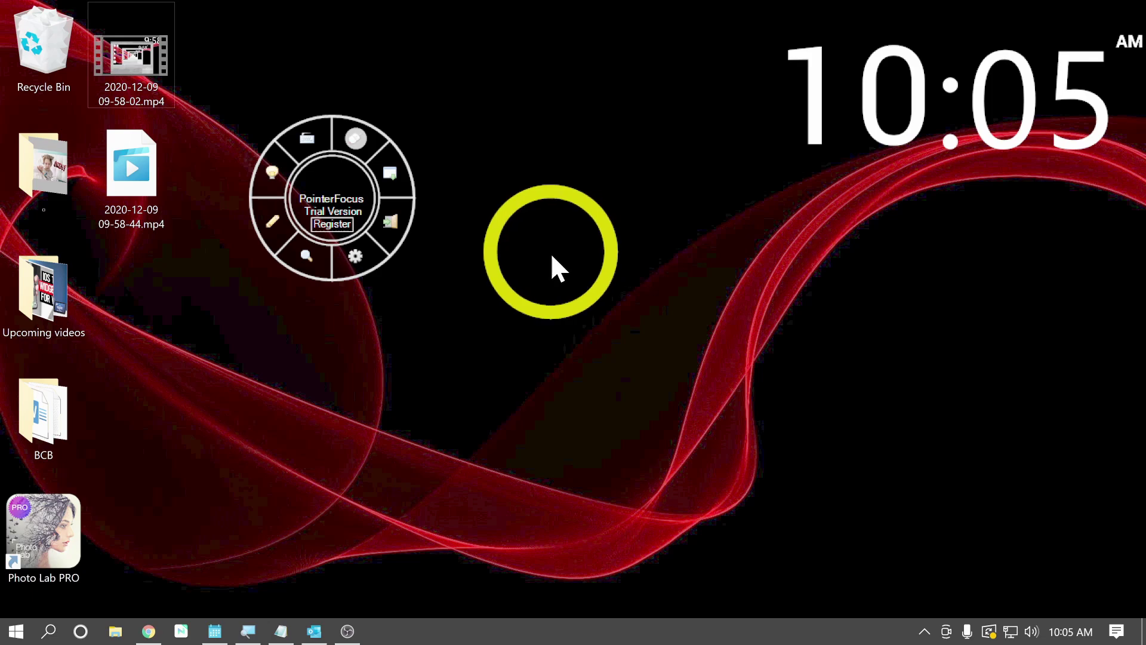
Show right-click indicators at several desktop spots, dismissing the context menu in between
right_click(524, 223)
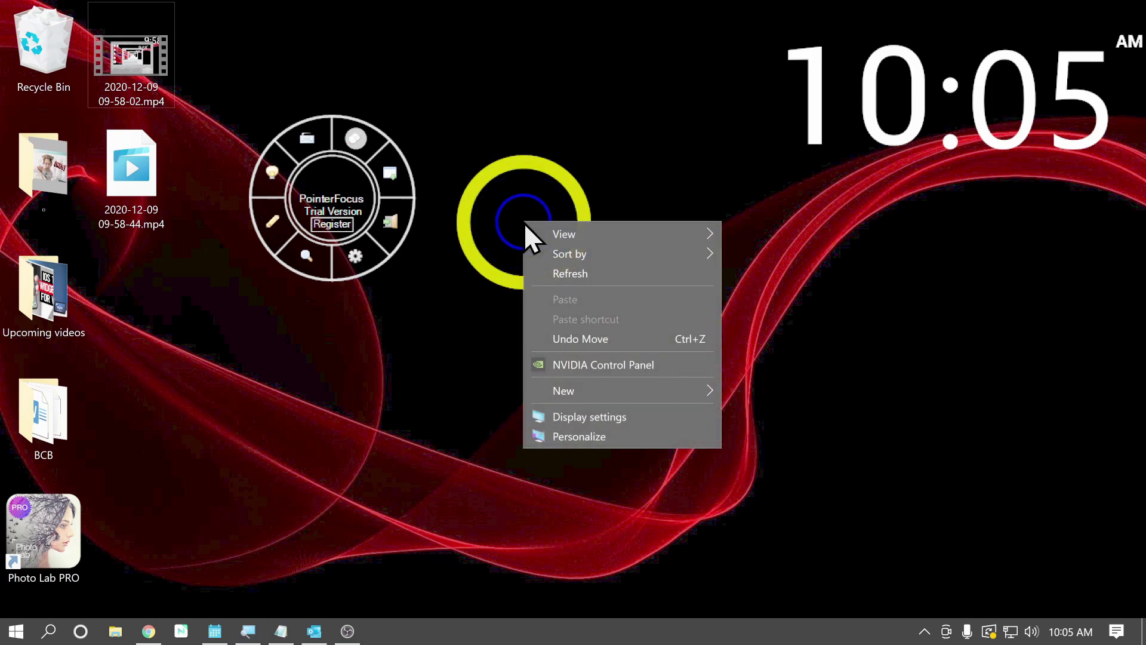
right_click(493, 256)
right_click(537, 172)
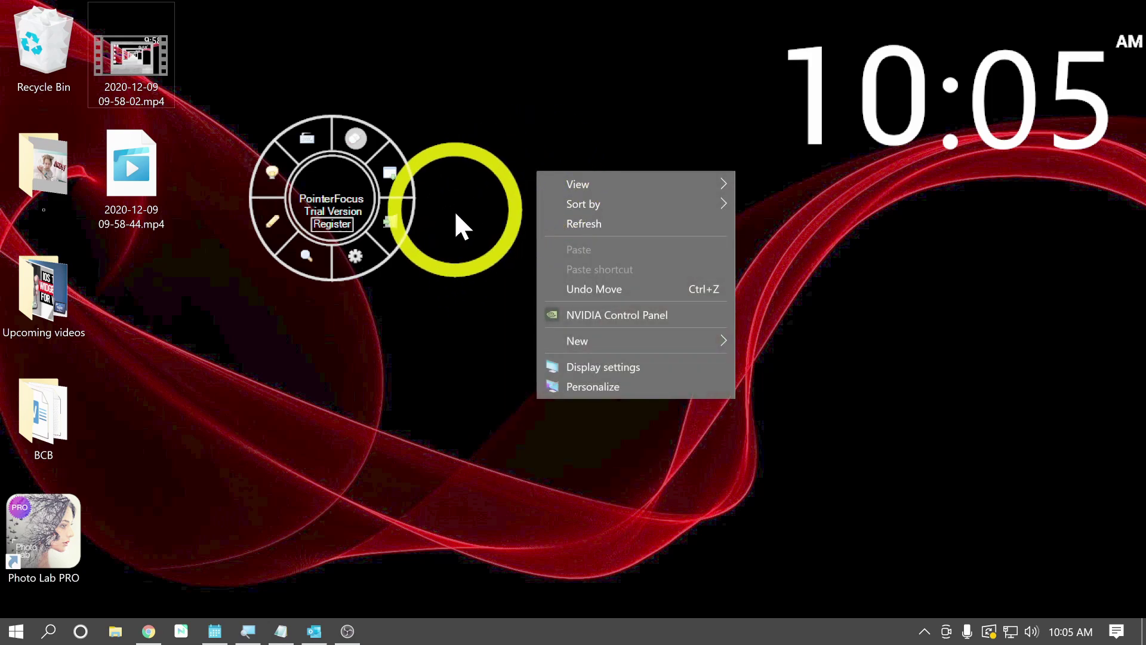
left_click(459, 209)
left_click(553, 188)
right_click(556, 192)
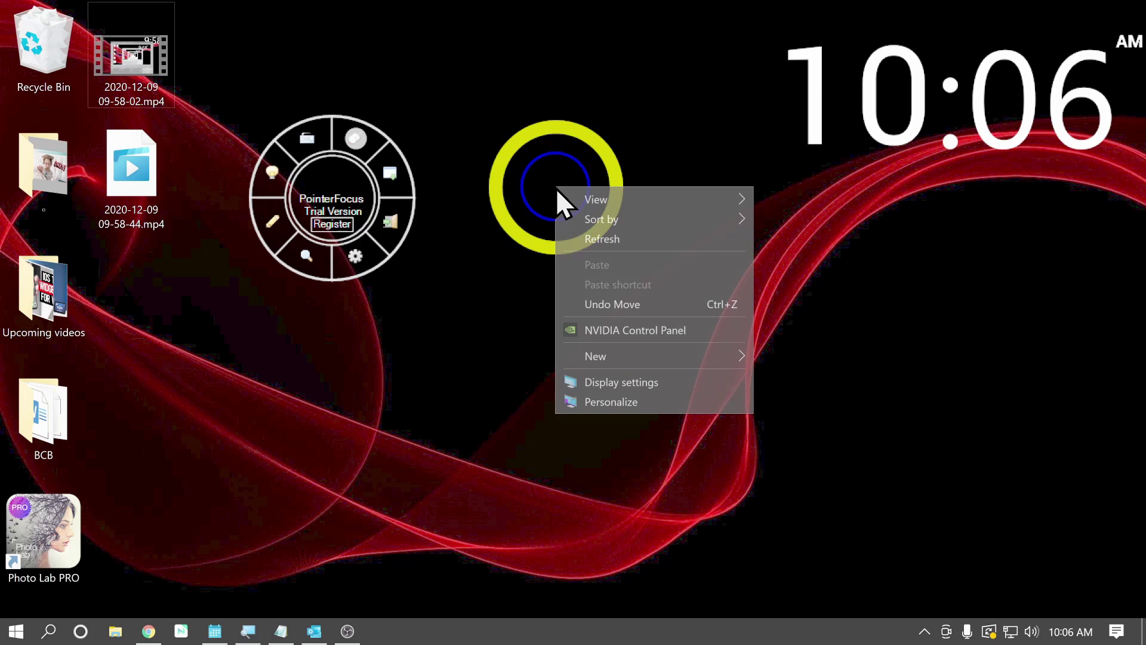
Move the PointerFocus wheel over the Explorer window and show a click ring in its file area
left_click(525, 241)
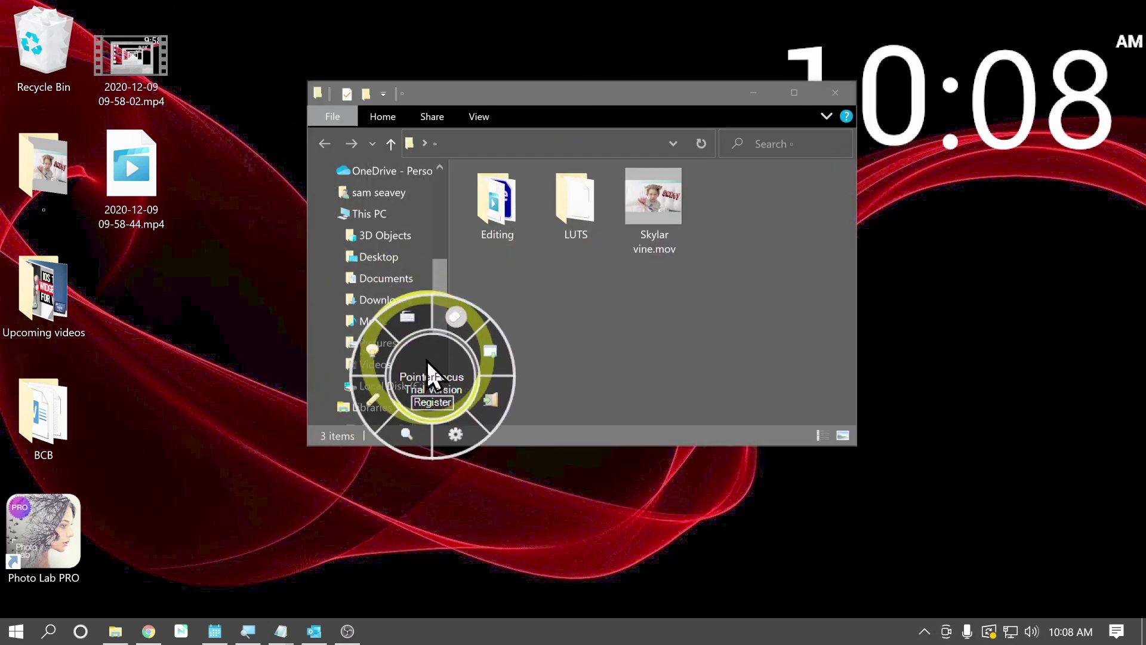
left_click_drag(426, 360, 532, 233)
left_click(674, 343)
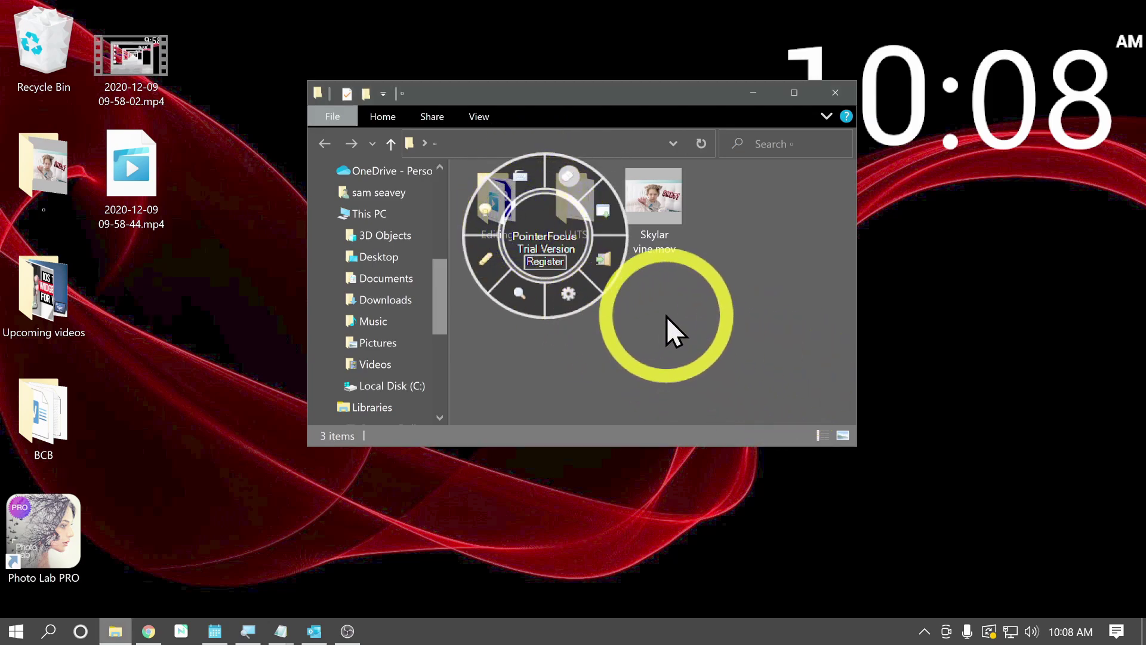
left_click(682, 313)
Close the Editing/LUTS Explorer window and move the wheel to the top centre
left_click_drag(539, 229, 358, 224)
left_click(418, 247)
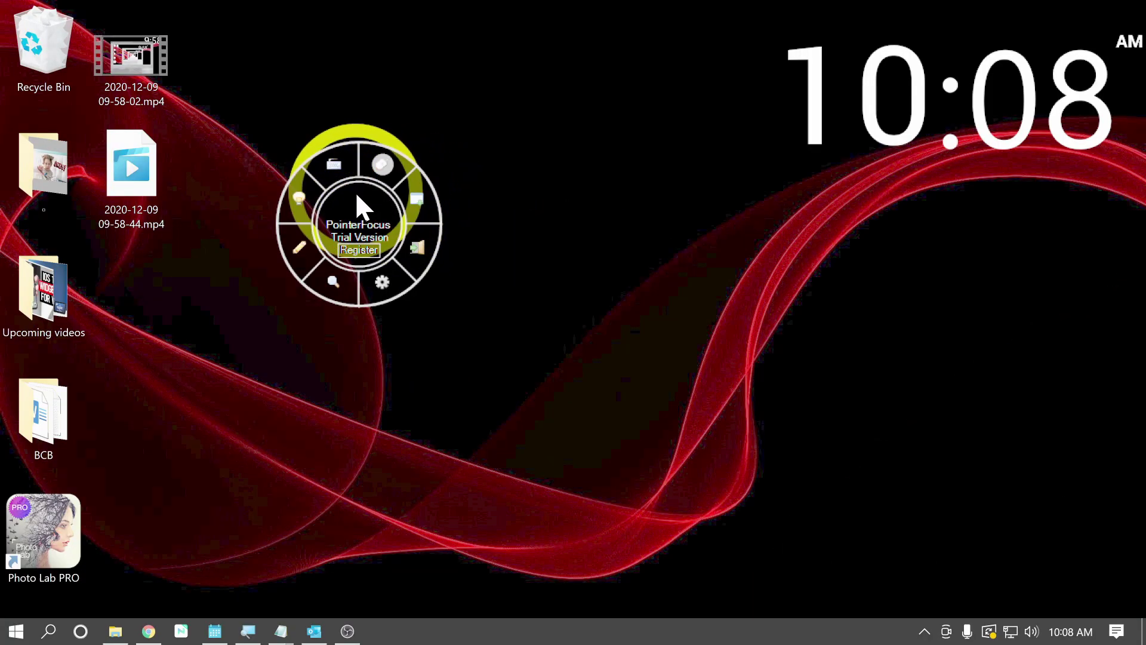
left_click_drag(355, 199, 489, 187)
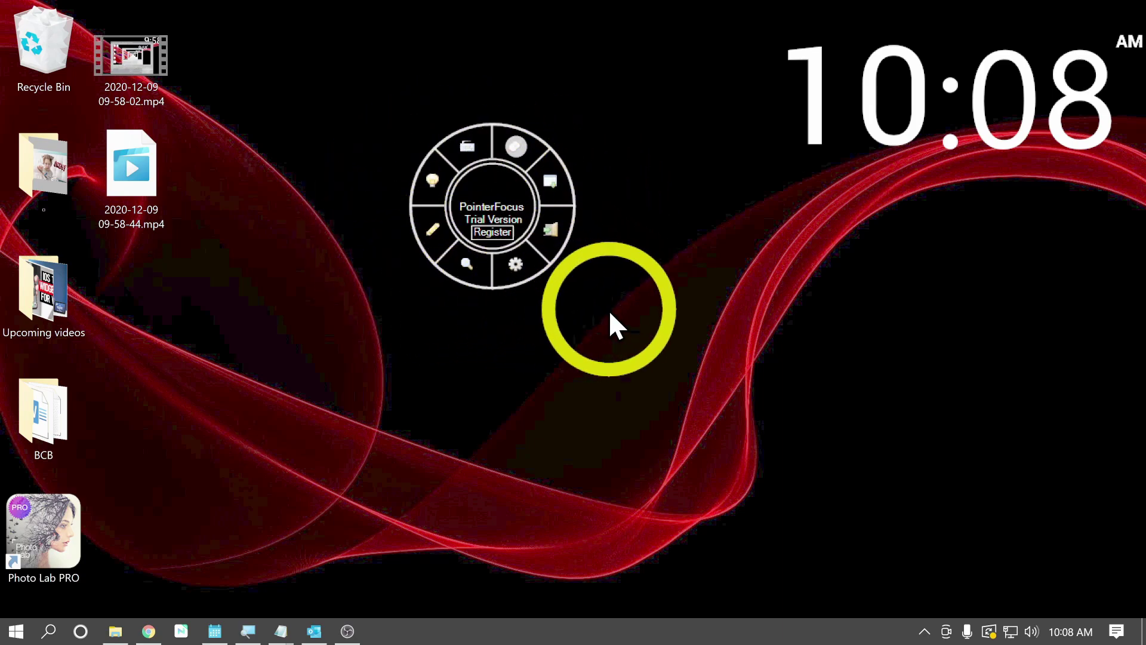
Toggle the yellow highlight ring off and back on, then enable the keystroke display
left_click(521, 150)
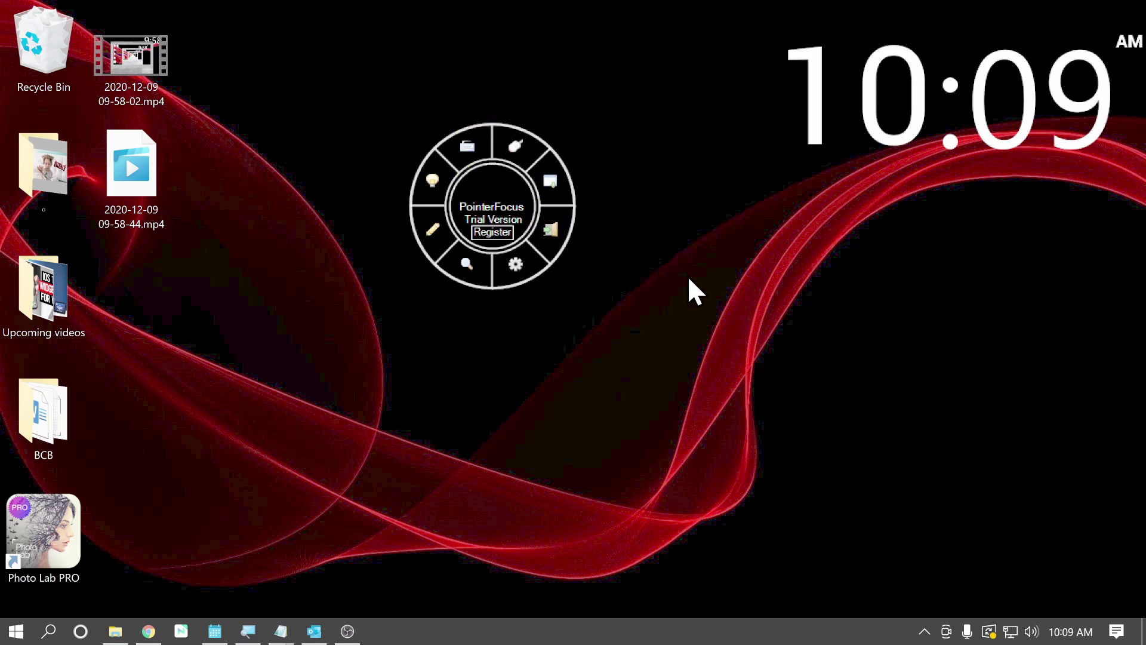
left_click(515, 149)
left_click(514, 149)
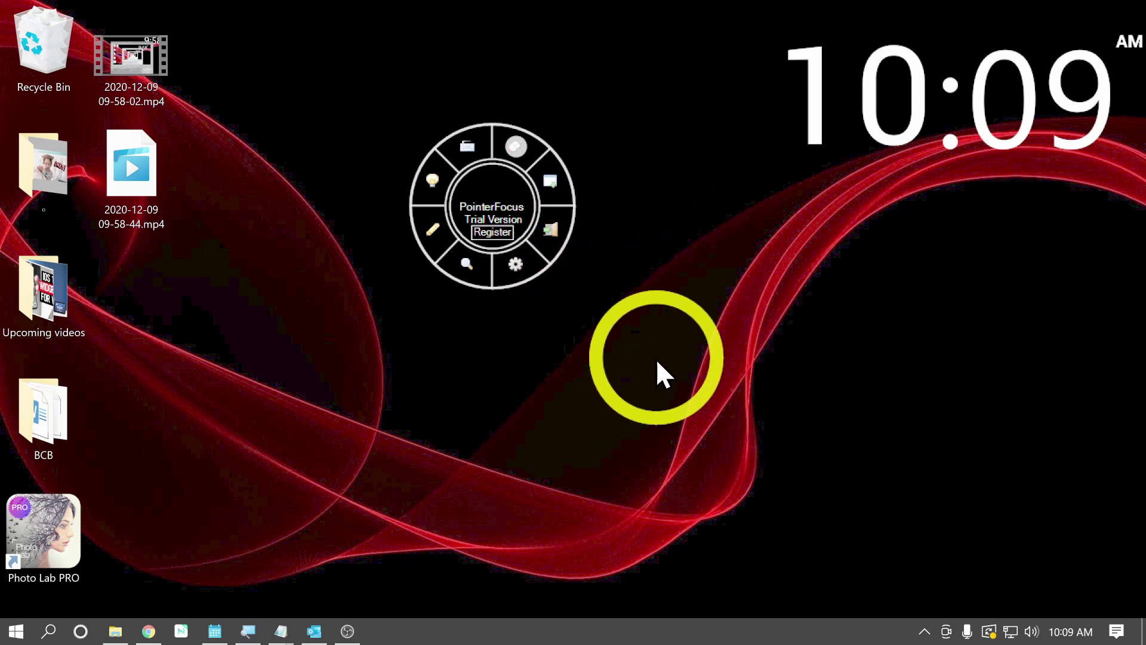
left_click(463, 154)
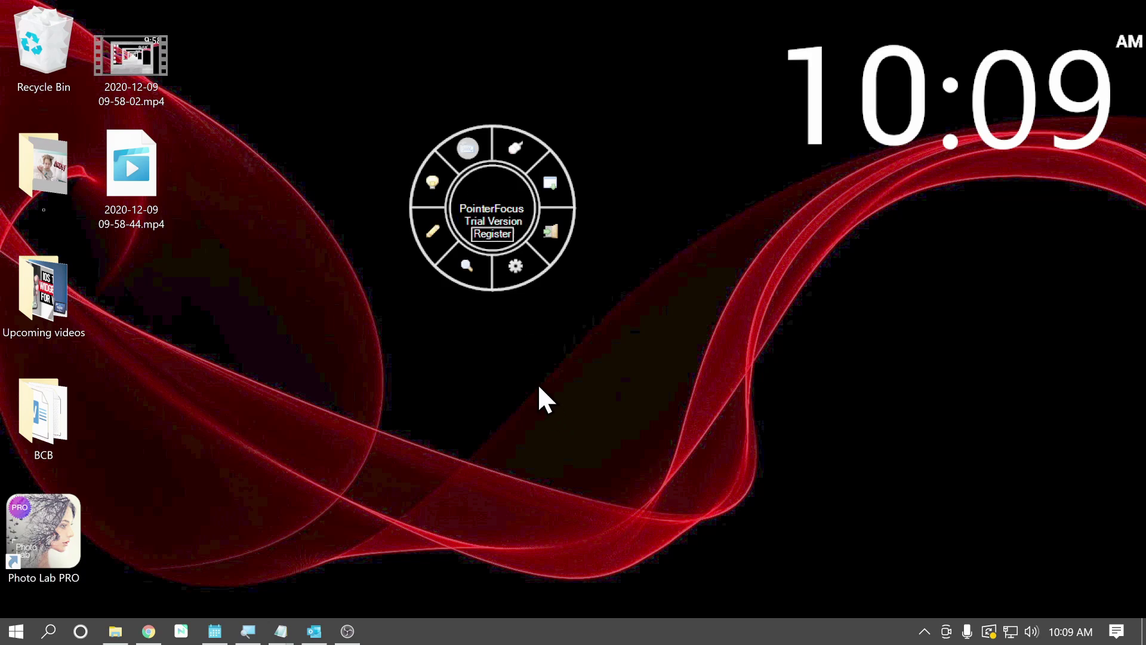
Zoom in and out four times with Win+Plus and Win+Minus, showing the keystroke captions
key("super+KP_Add")
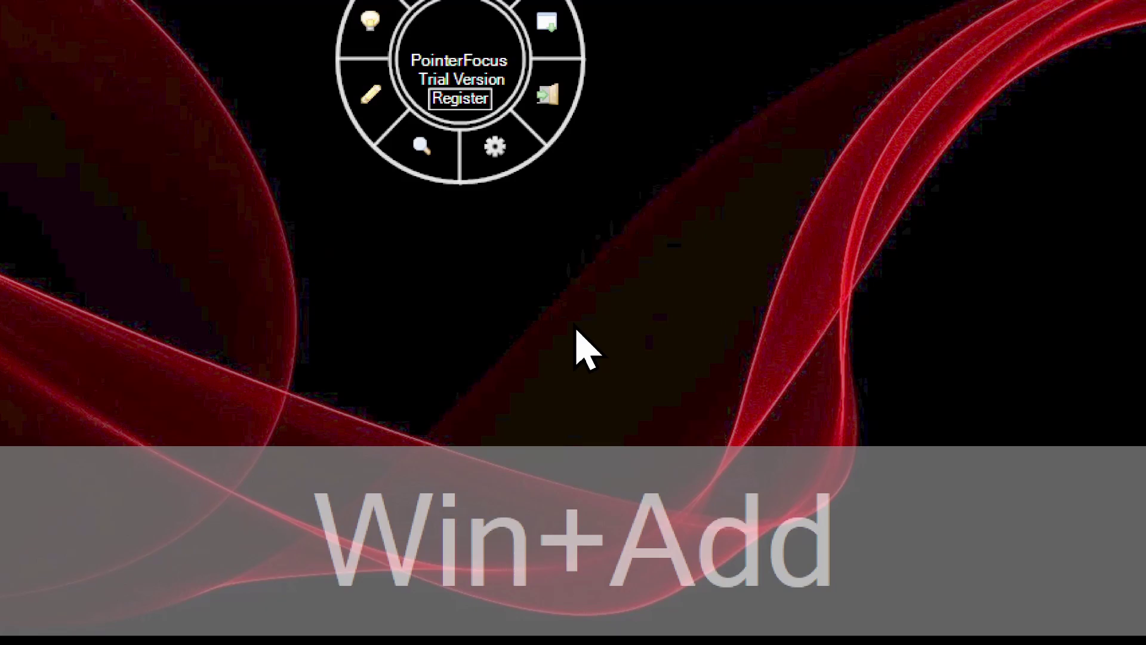
key("super+KP_Subtract")
key("super+KP_Add")
key("super+KP_Subtract")
key("super+KP_Add")
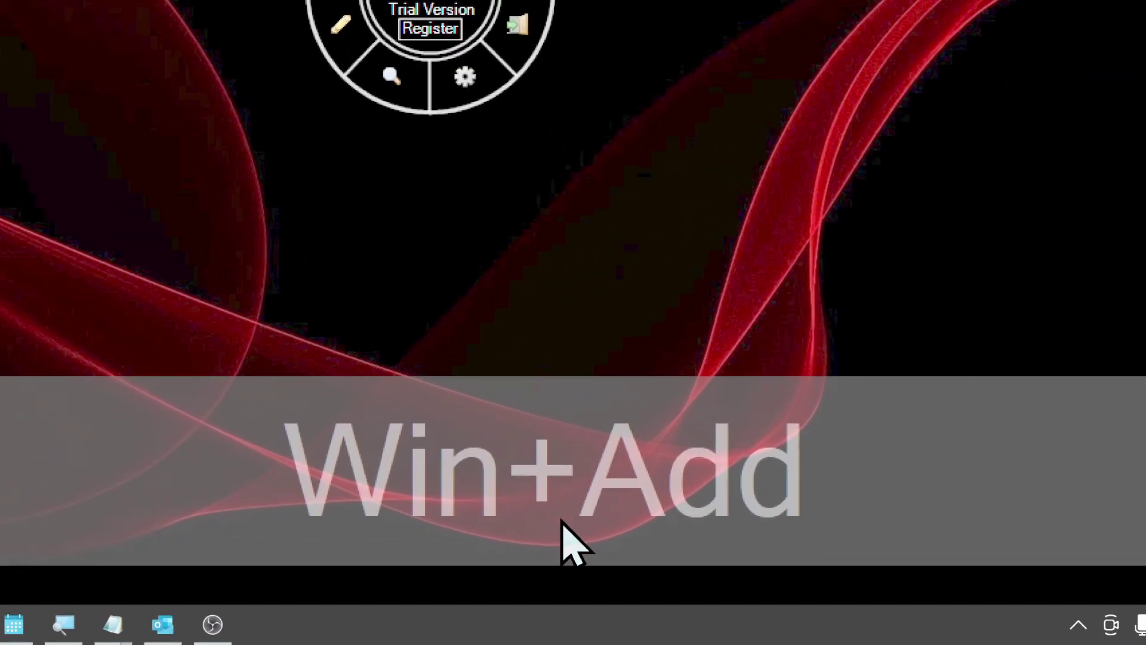
key("super+KP_Subtract")
key("super+KP_Add")
key("super+KP_Add")
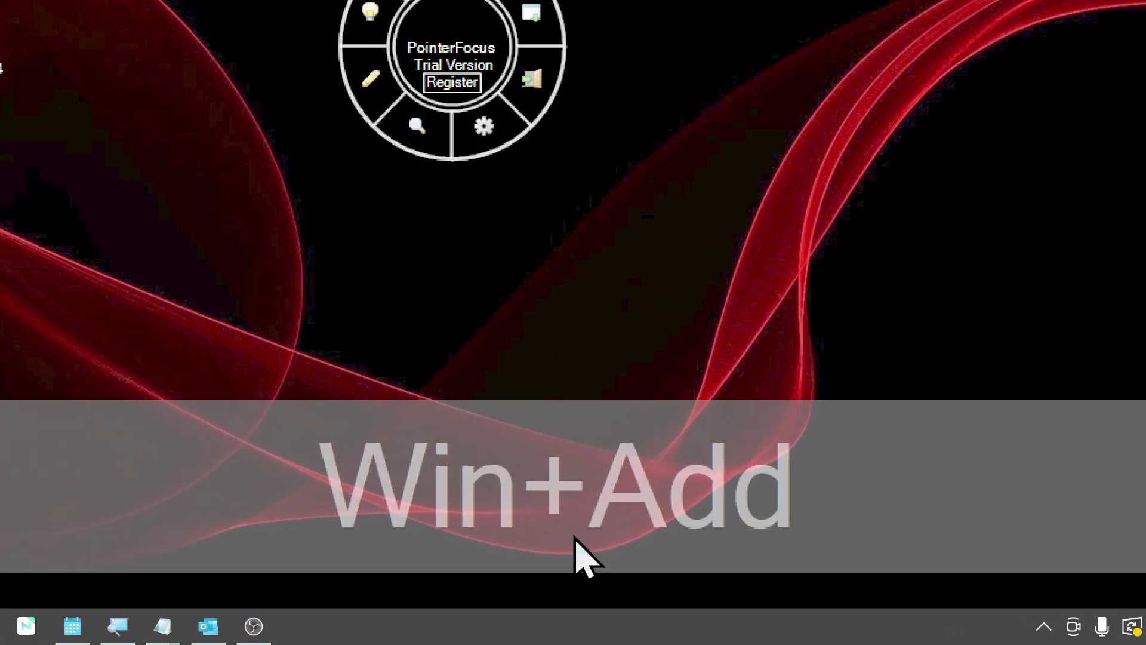
key("super+KP_Subtract")
key("super+KP_Subtract")
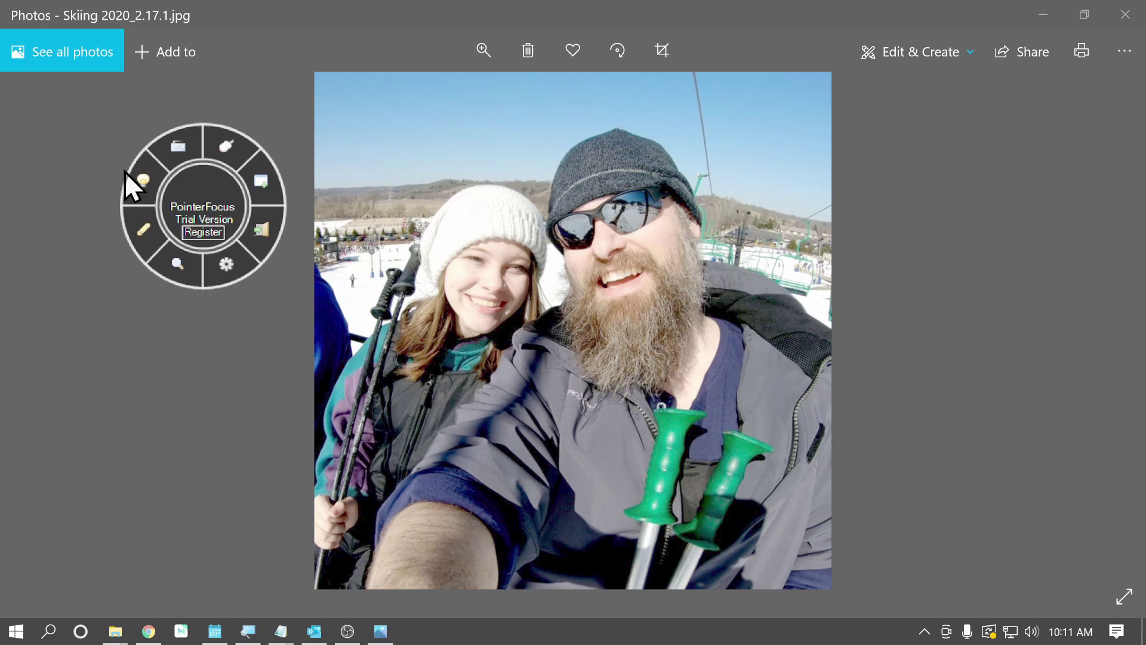
Turn on Spotlight from the bulb button on the PointerFocus wheel over the skiing photo
left_click(143, 179)
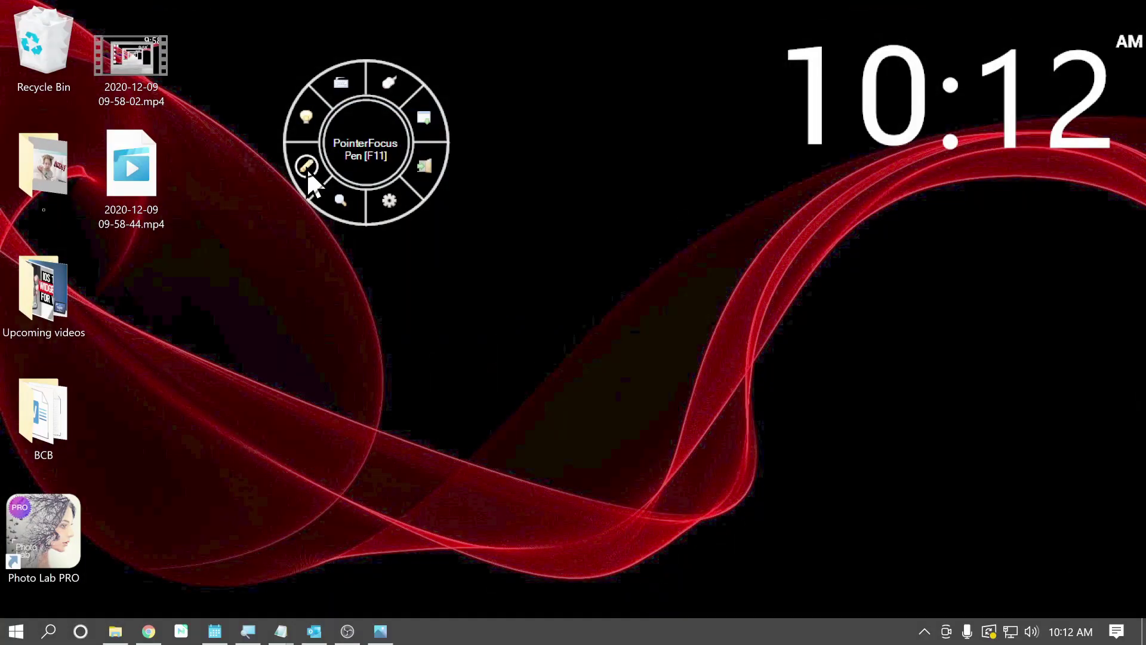
Enable pen mode and draw a yellow freehand spiral plus two long strokes
left_click(307, 168)
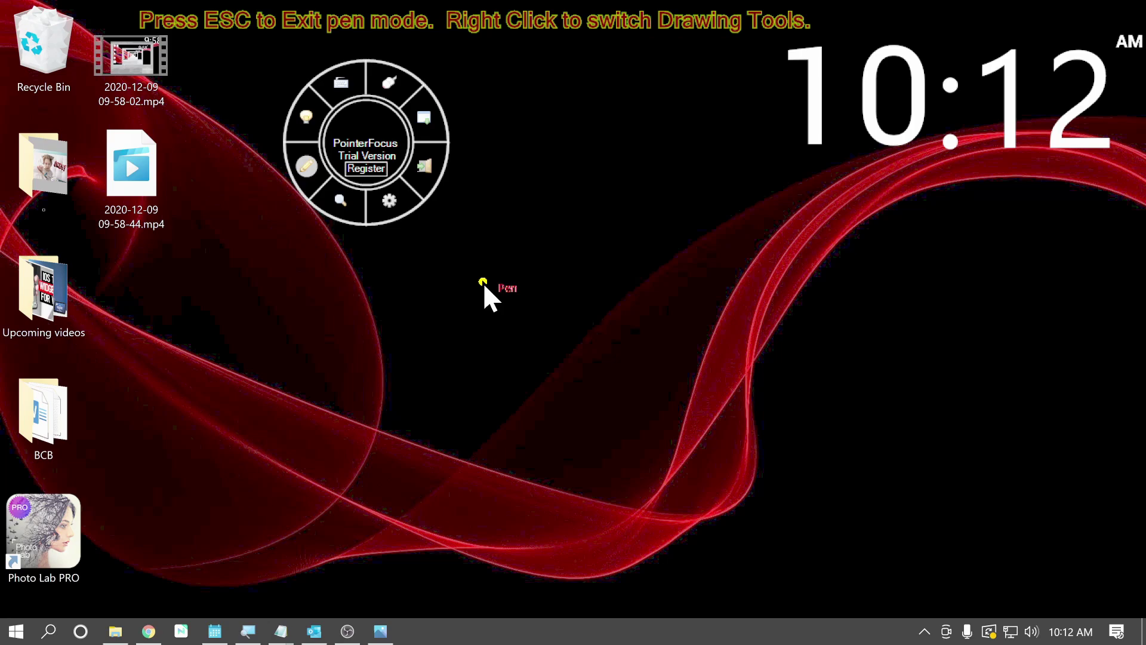
mouse_move(427, 327)
left_mouse_down()
mouse_move(514, 247)
mouse_move(687, 266)
mouse_move(567, 354)
mouse_move(615, 243)
left_mouse_up()
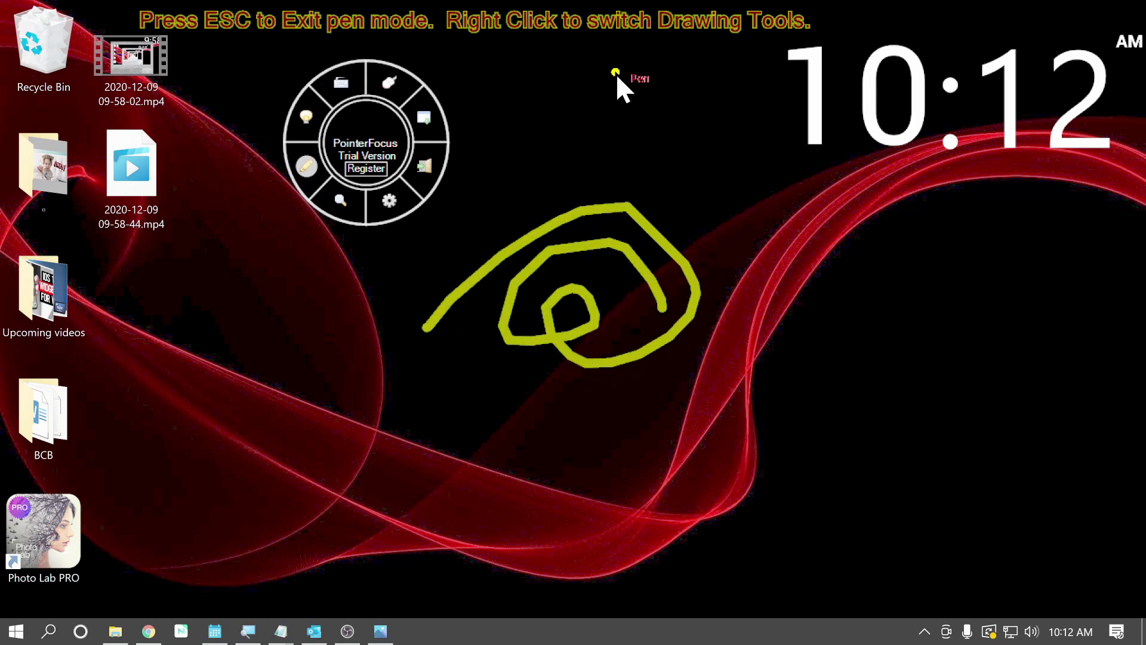
left_click_drag(616, 73, 410, 376)
left_click_drag(250, 205, 813, 233)
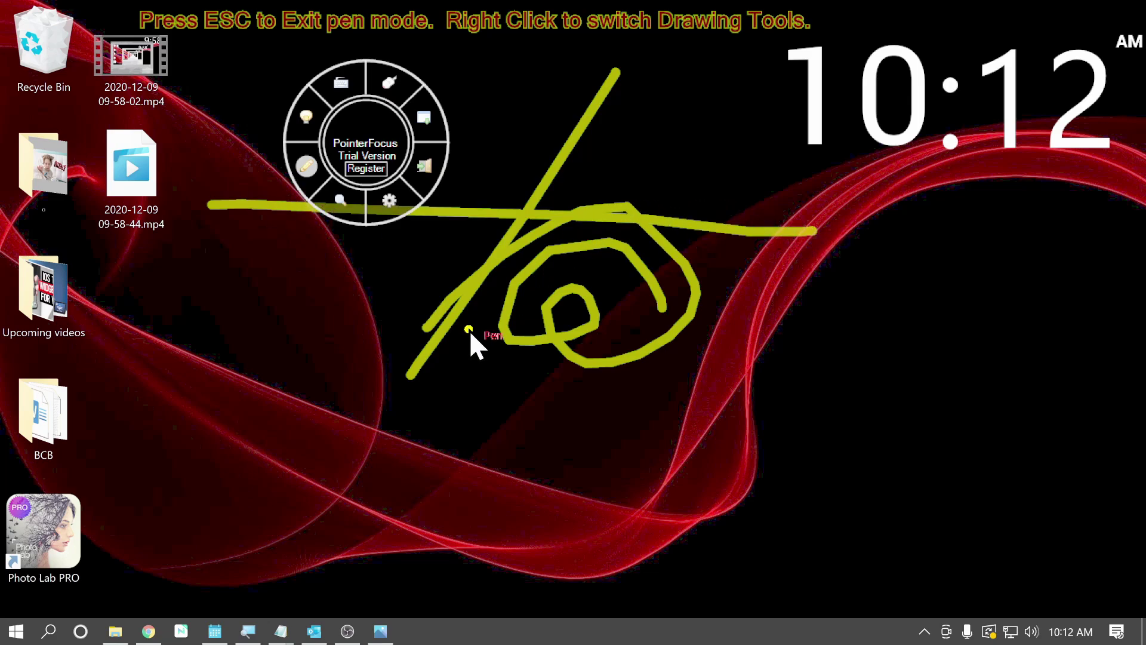
Switch to the straight-line tool and draw three straight lines across the lower desktop
right_click(311, 303)
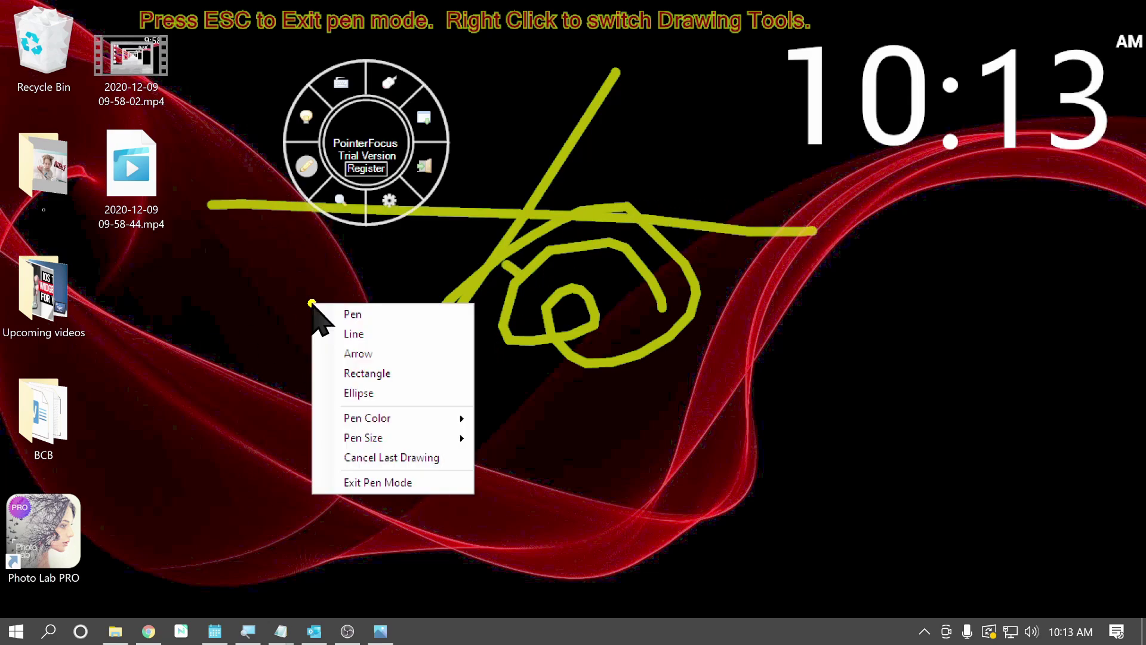
left_click(354, 333)
mouse_move(383, 421)
left_mouse_down()
mouse_move(626, 392)
mouse_move(646, 434)
left_mouse_up()
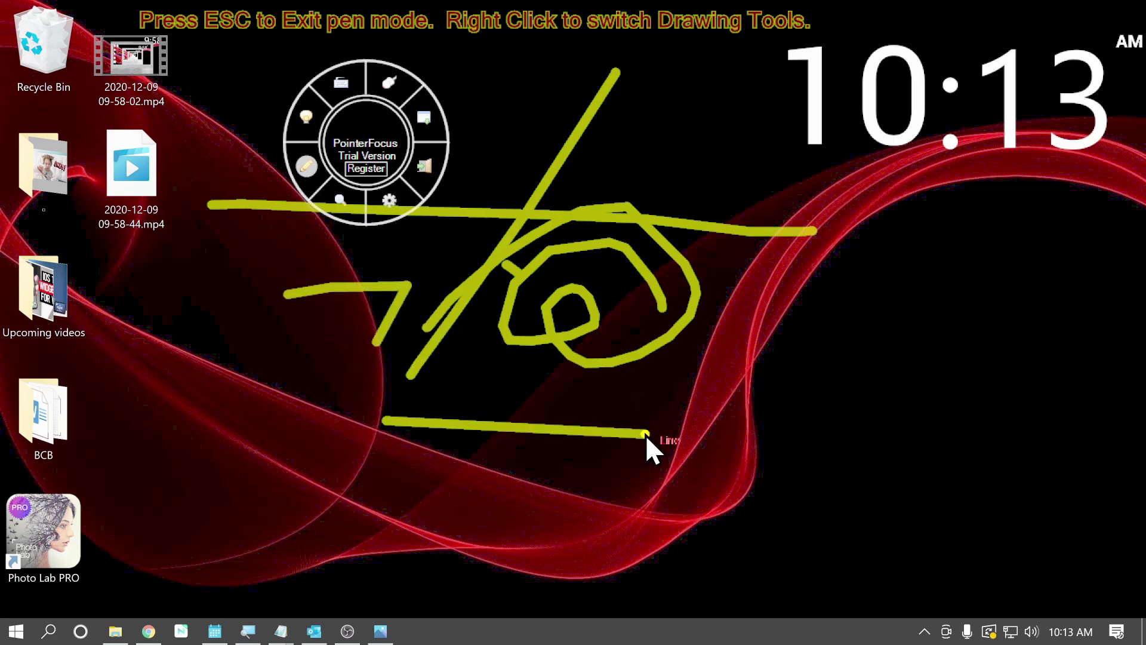
left_click_drag(758, 375, 246, 452)
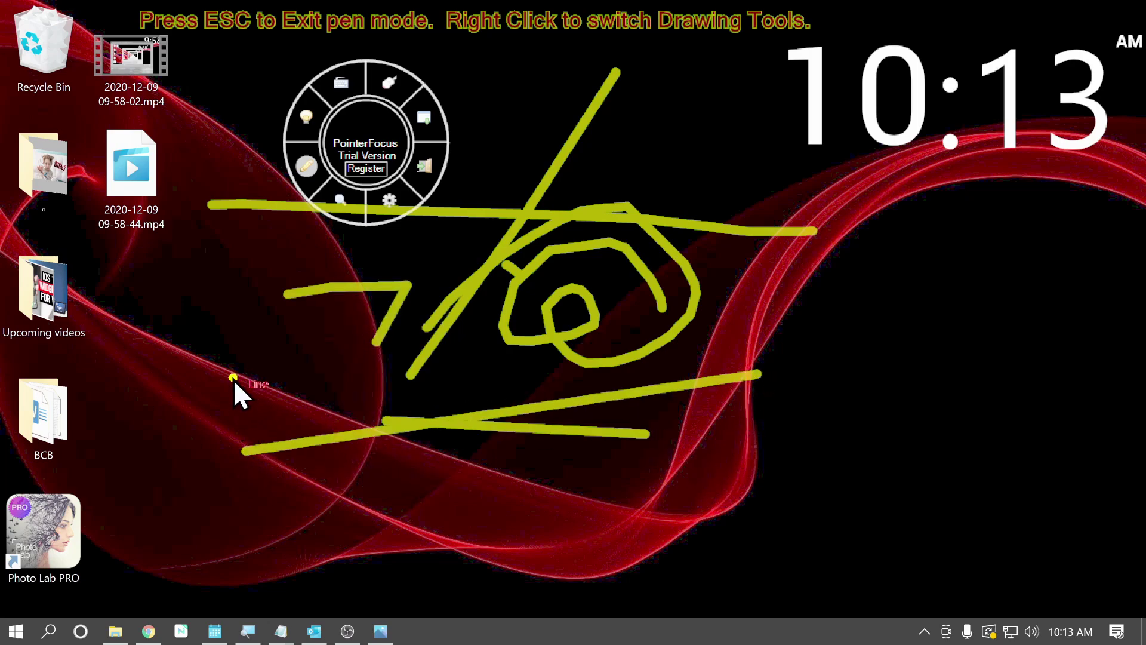
left_click_drag(231, 376, 450, 499)
Switch to the arrow tool and draw three yellow arrows on the right side
right_click(469, 406)
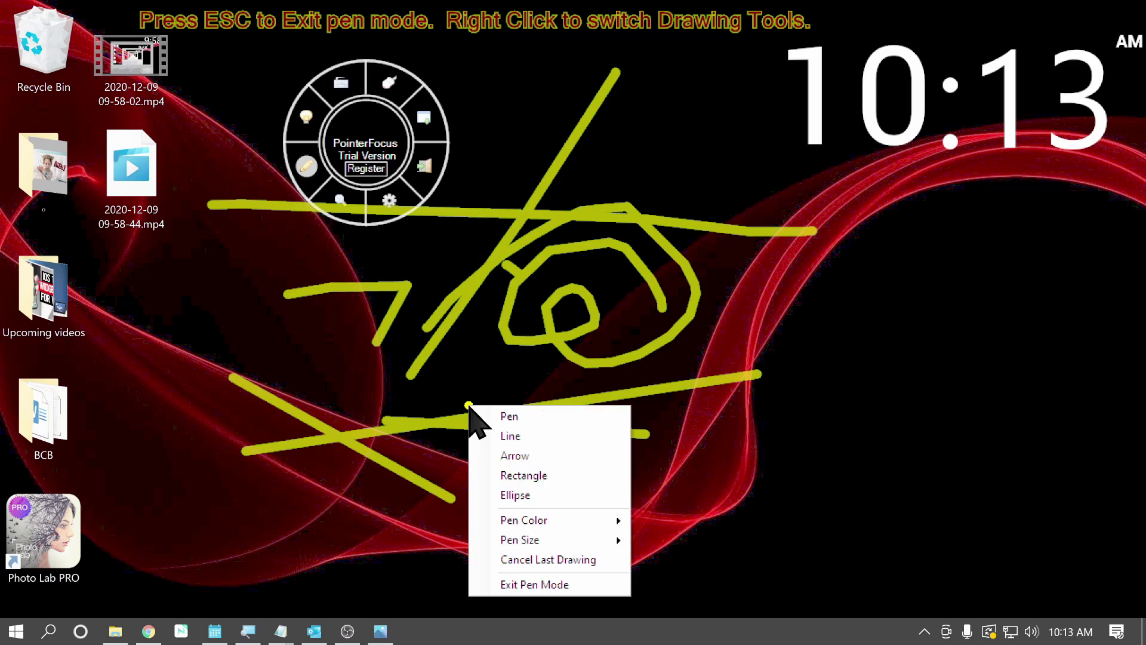
left_click(505, 461)
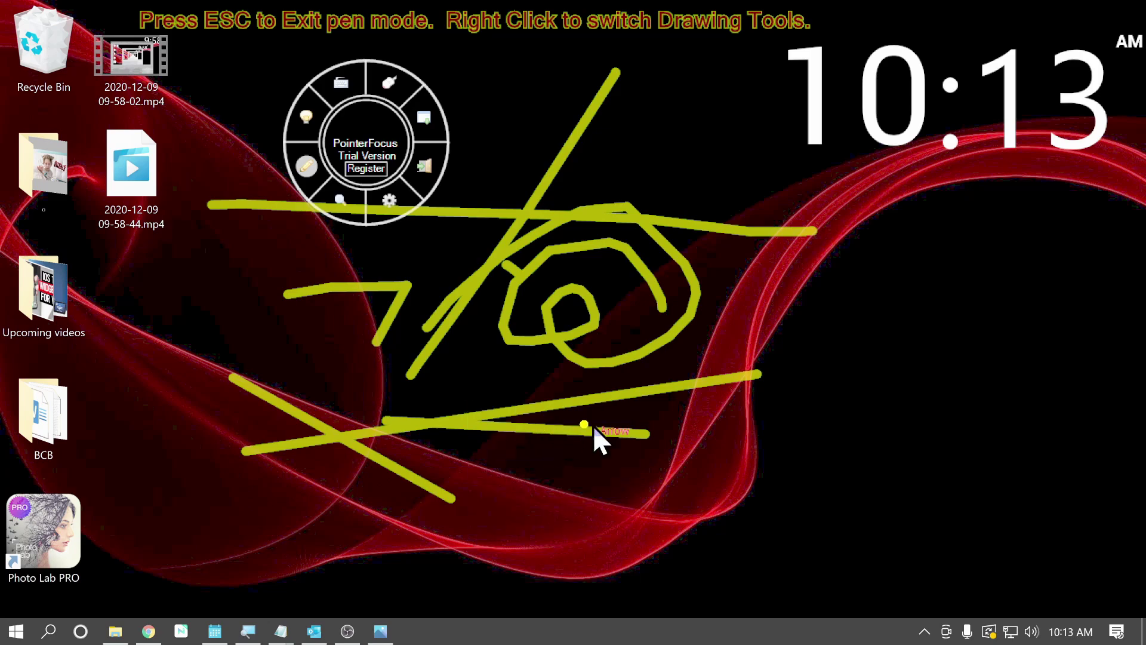
left_click_drag(818, 327, 788, 396)
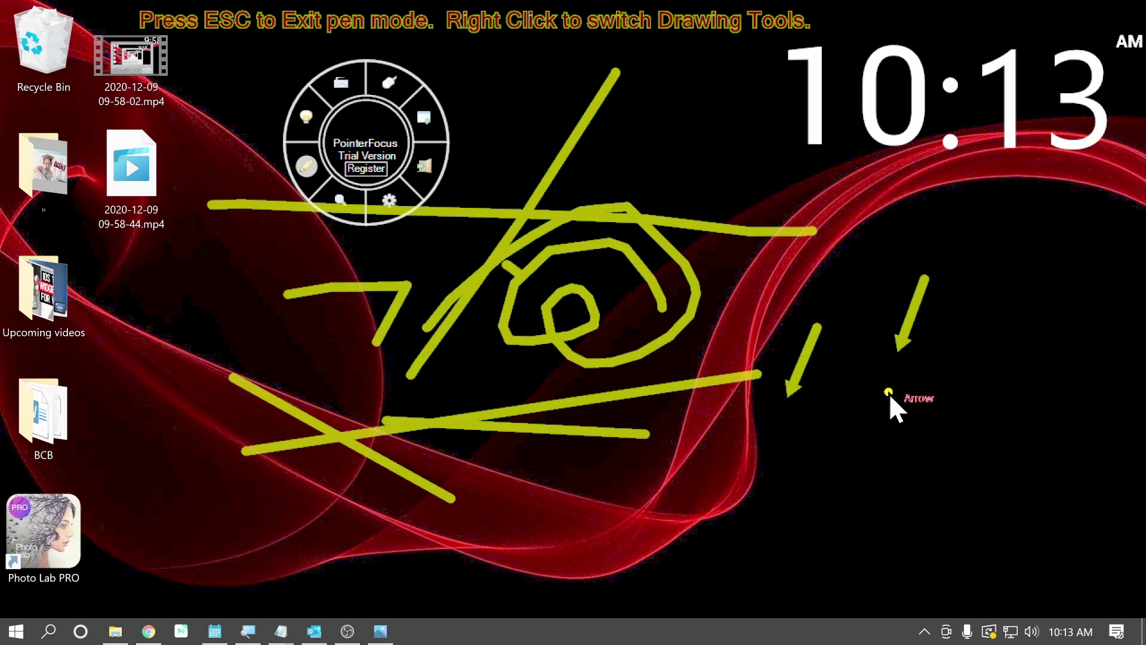
mouse_move(865, 208)
left_mouse_down()
mouse_move(677, 222)
mouse_move(658, 161)
left_mouse_up()
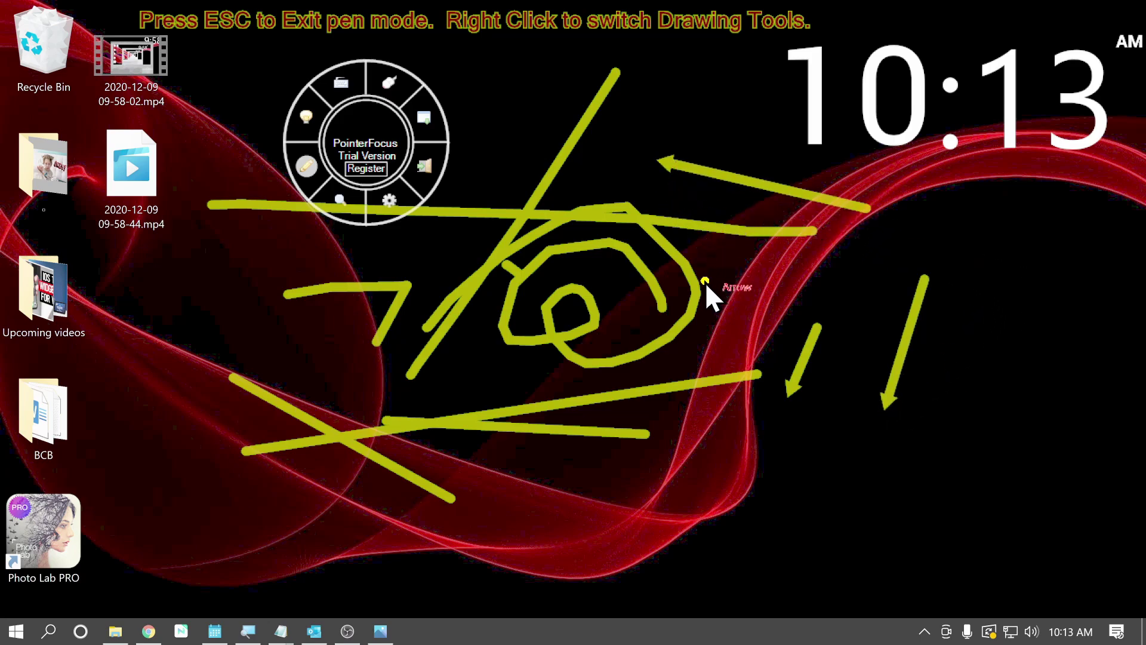
left_click_drag(794, 454, 809, 443)
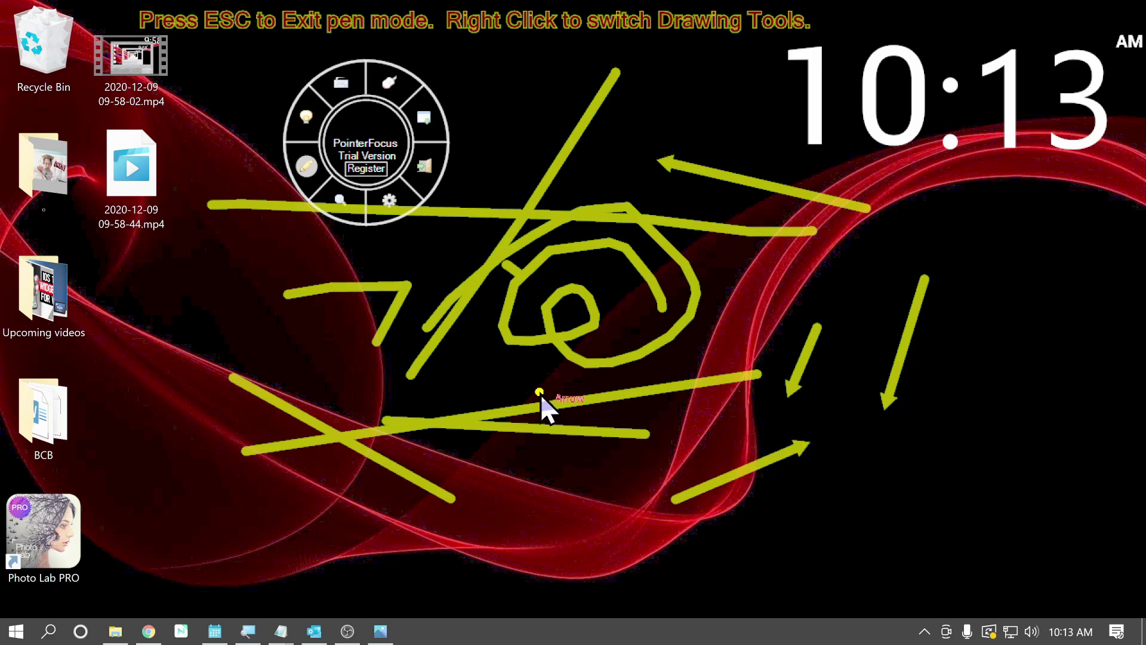
Draw yellow rectangles around the spiral, near the bottom and on the right, then exit pen mode
right_click(485, 359)
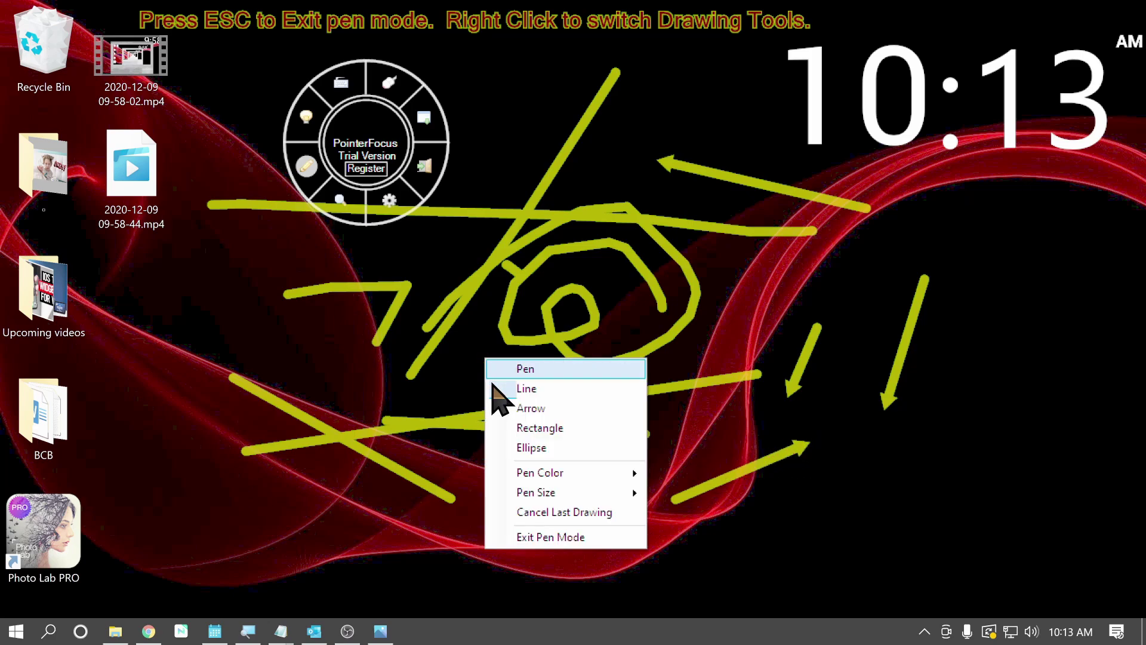
left_click(533, 434)
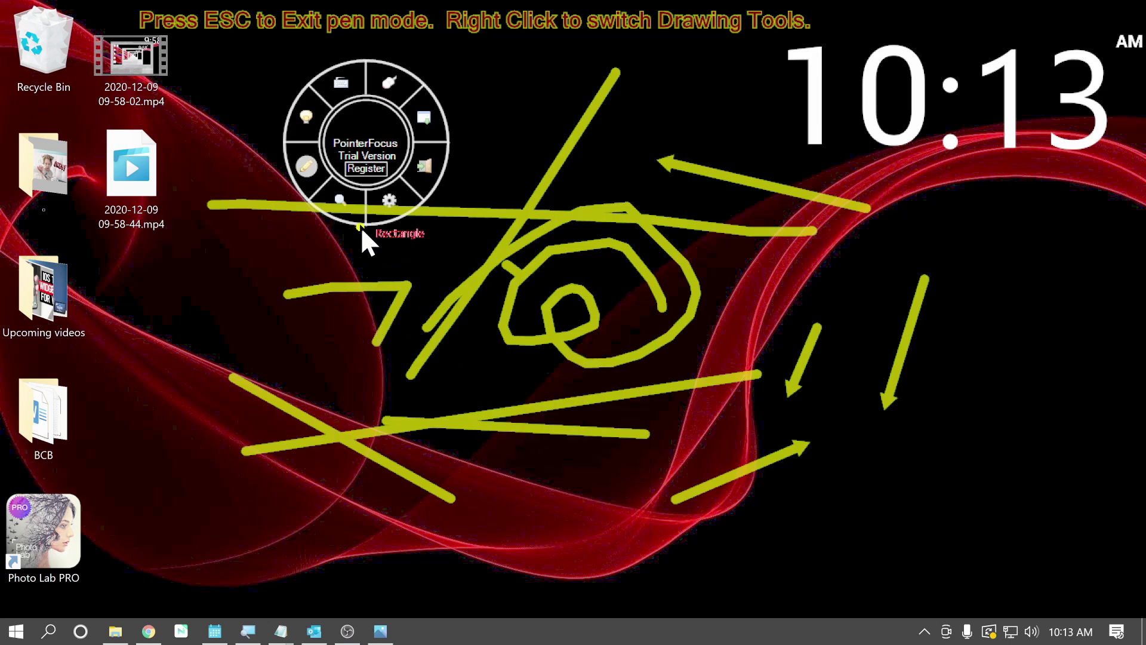
mouse_move(360, 227)
left_mouse_down()
mouse_move(591, 394)
mouse_move(708, 393)
left_mouse_up()
mouse_move(485, 507)
left_mouse_down()
mouse_move(726, 464)
mouse_move(816, 572)
left_mouse_up()
left_click_drag(1057, 281, 898, 282)
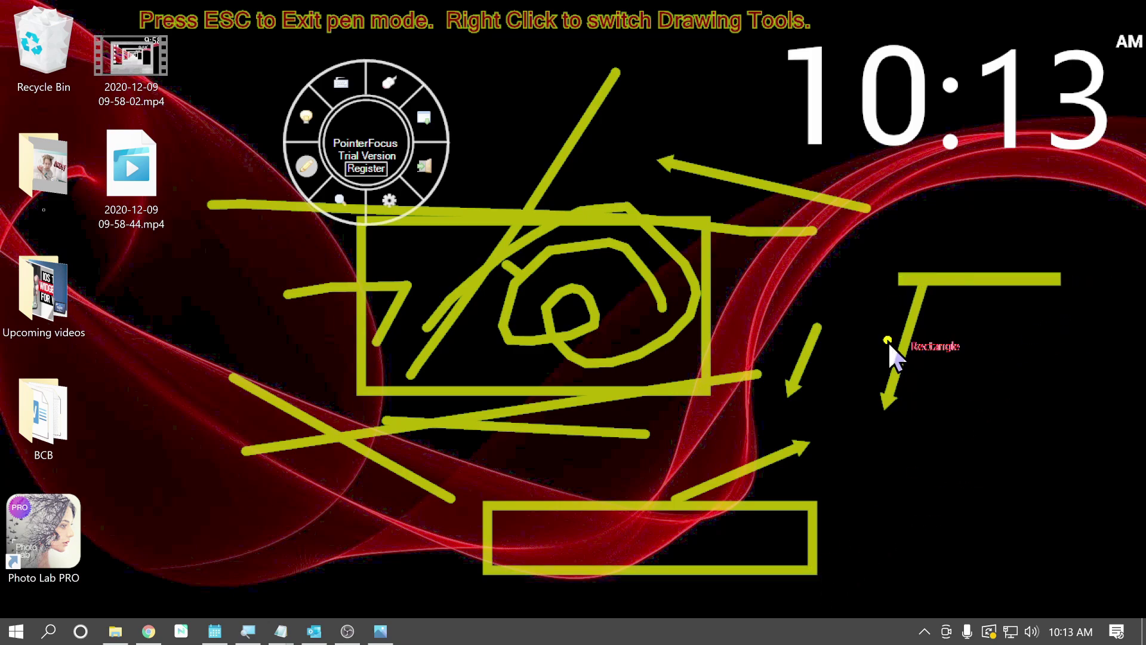
left_click_drag(886, 342, 883, 513)
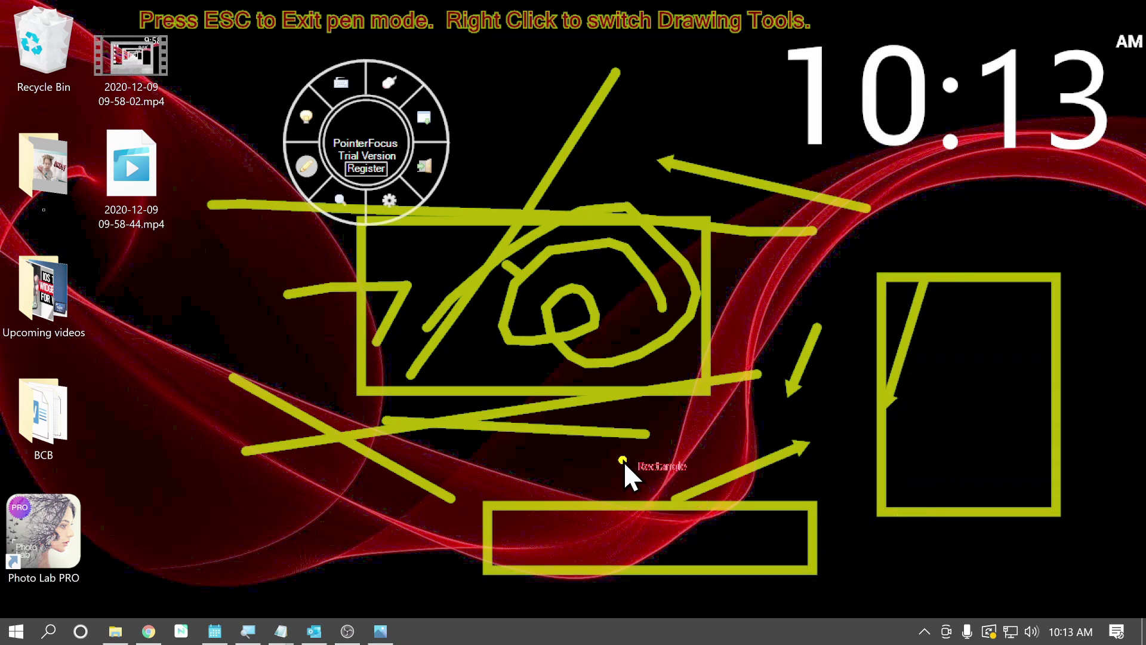
left_click(306, 166)
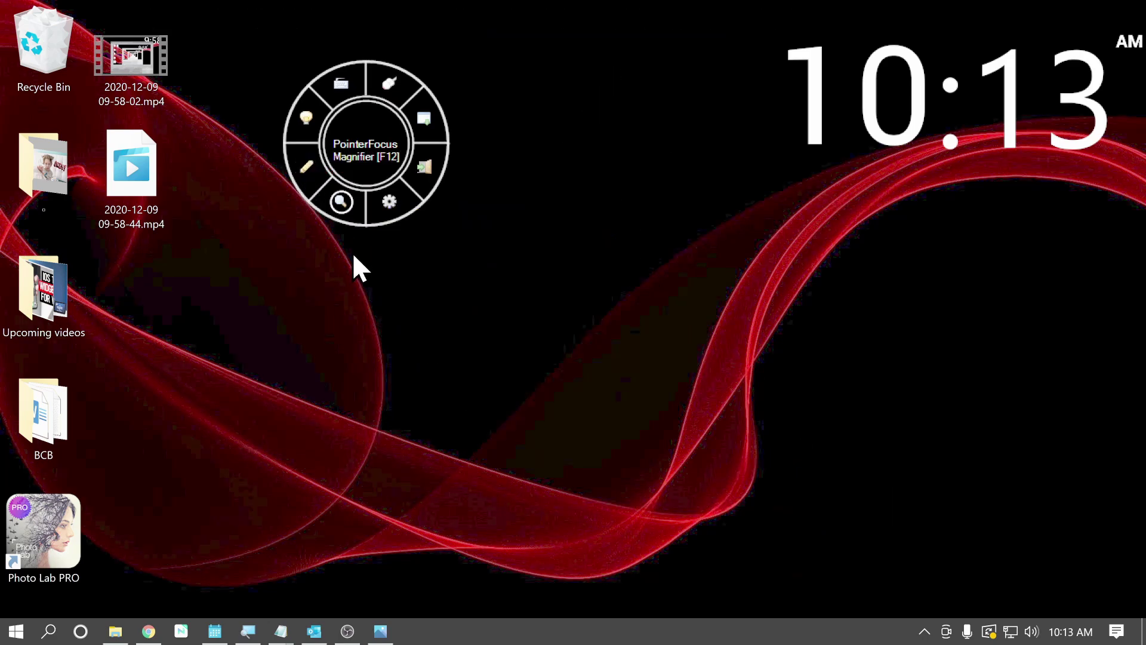
left_click(338, 214)
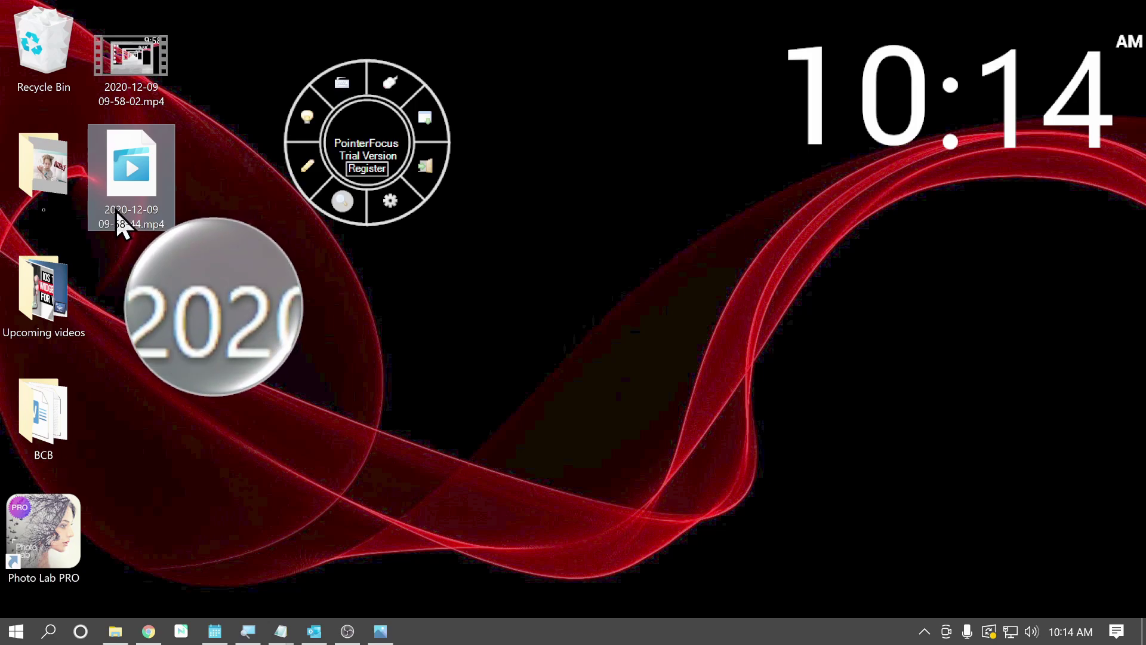
left_click(341, 200)
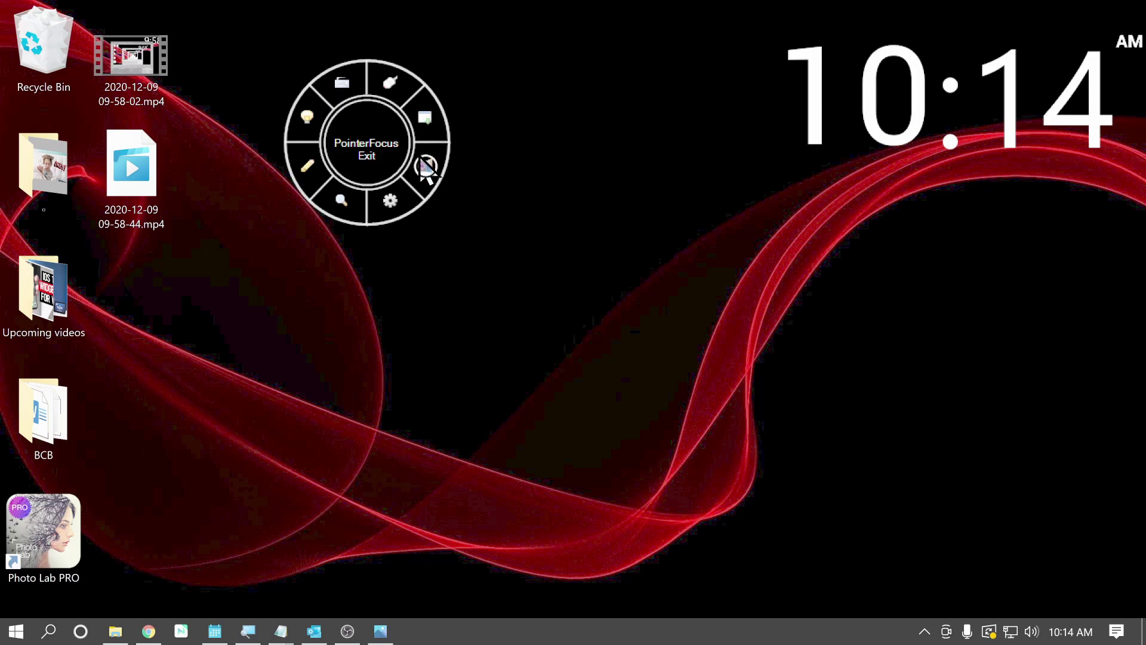
Enable Show Highlight Circle with size 200 in Options, apply it, and reopen Options
left_click(391, 202)
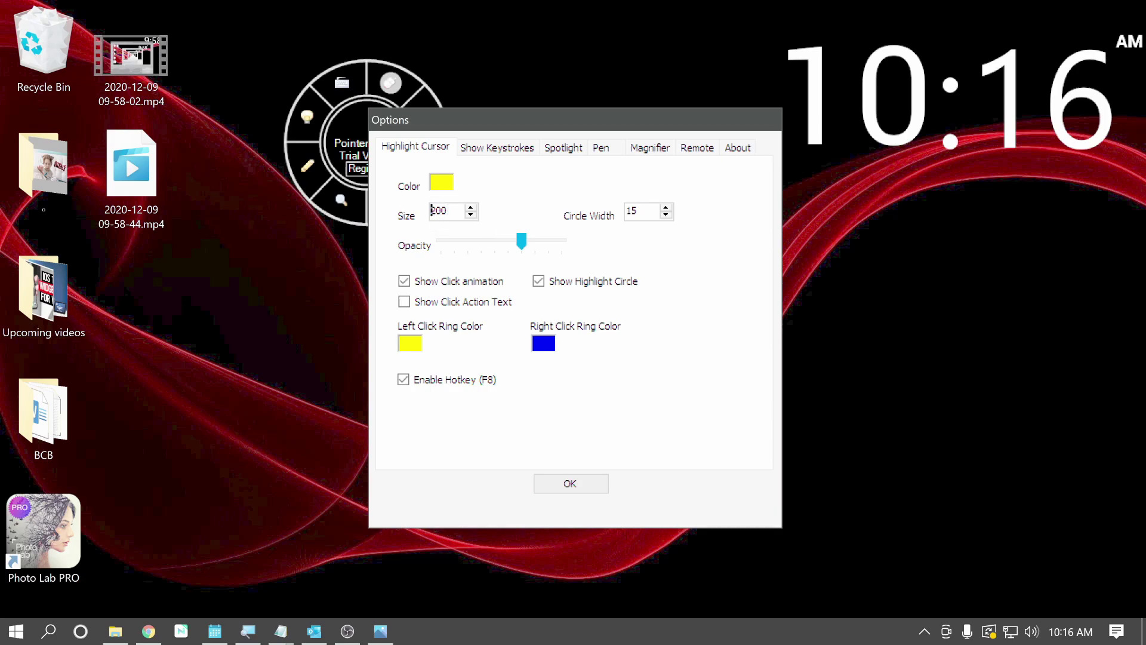
left_click(570, 483)
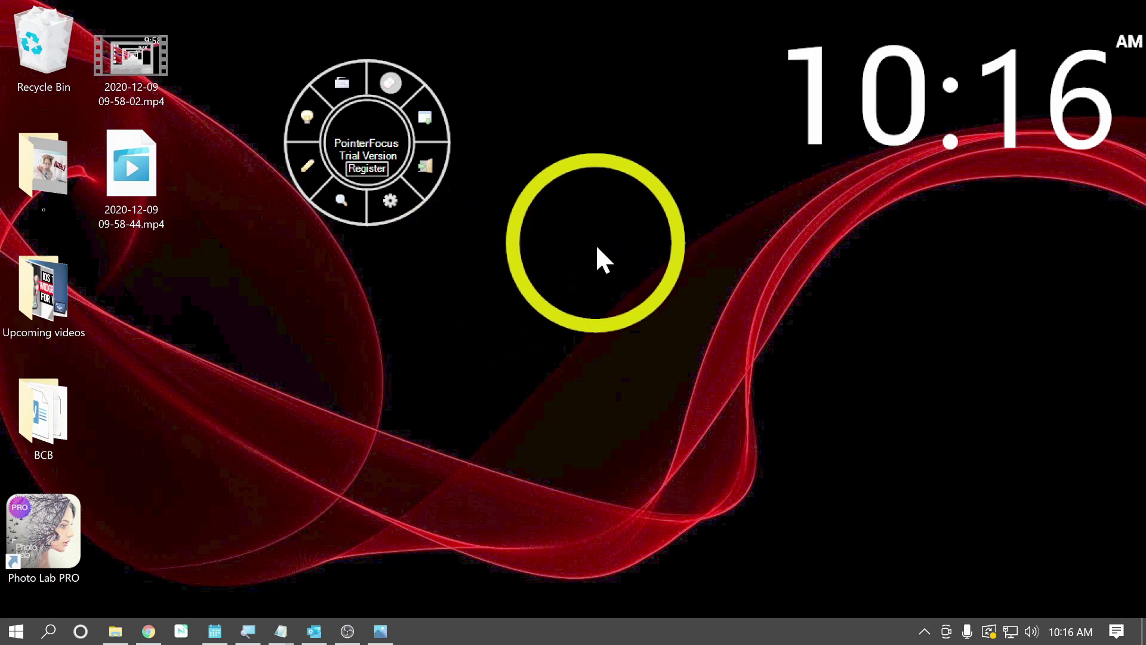
left_click(397, 192)
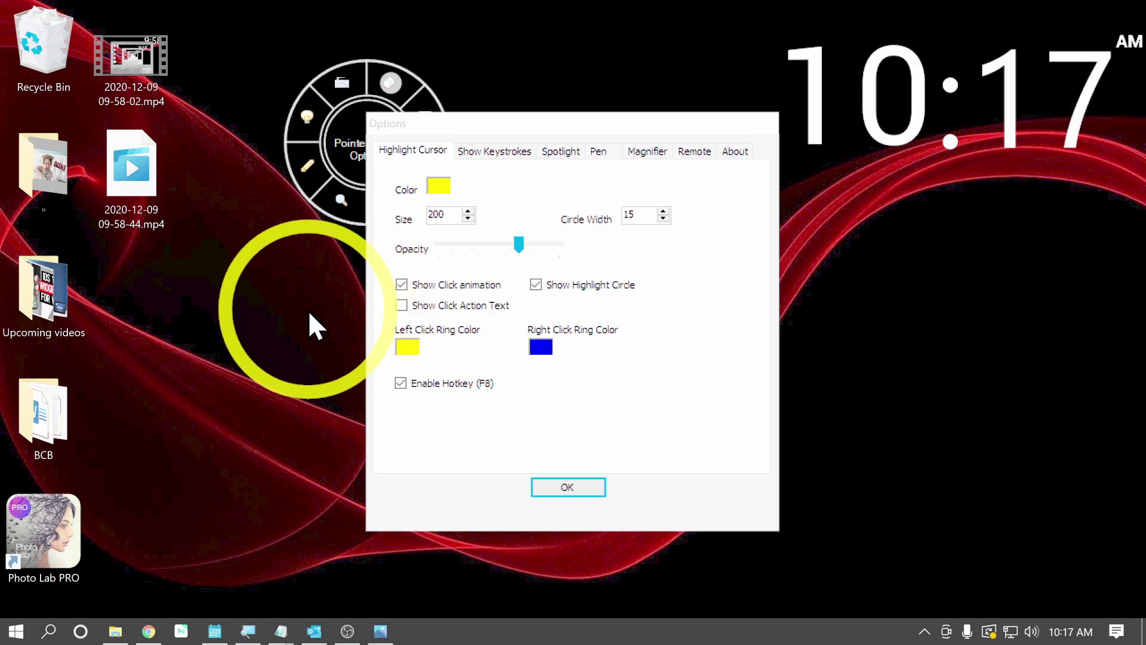
left_click(275, 316)
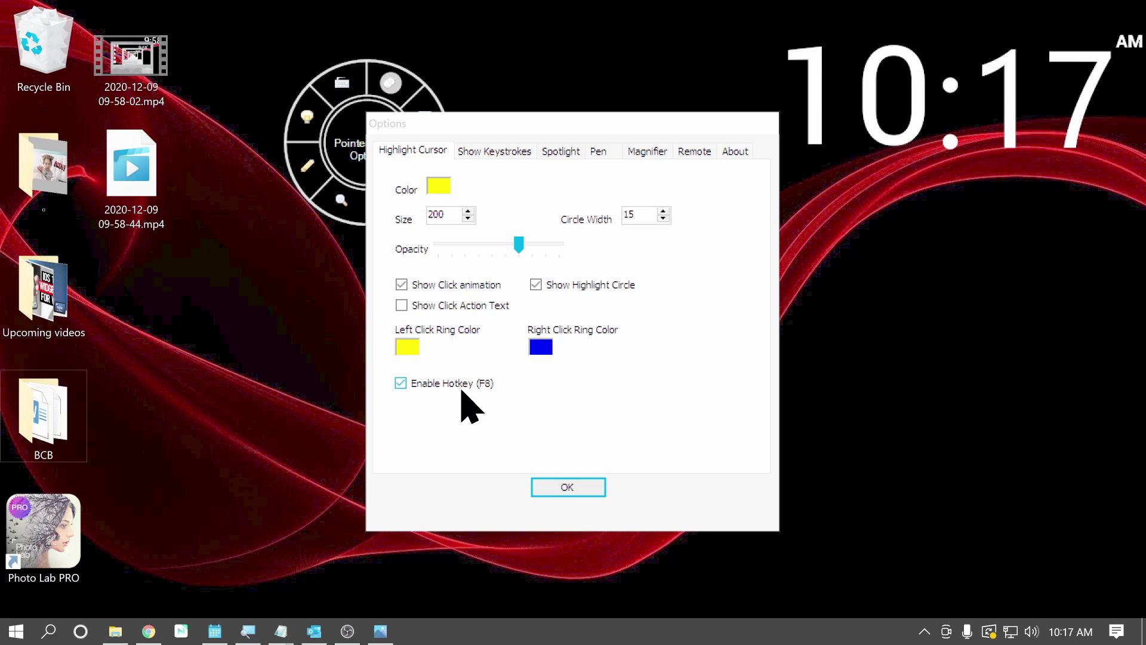
left_click(568, 487)
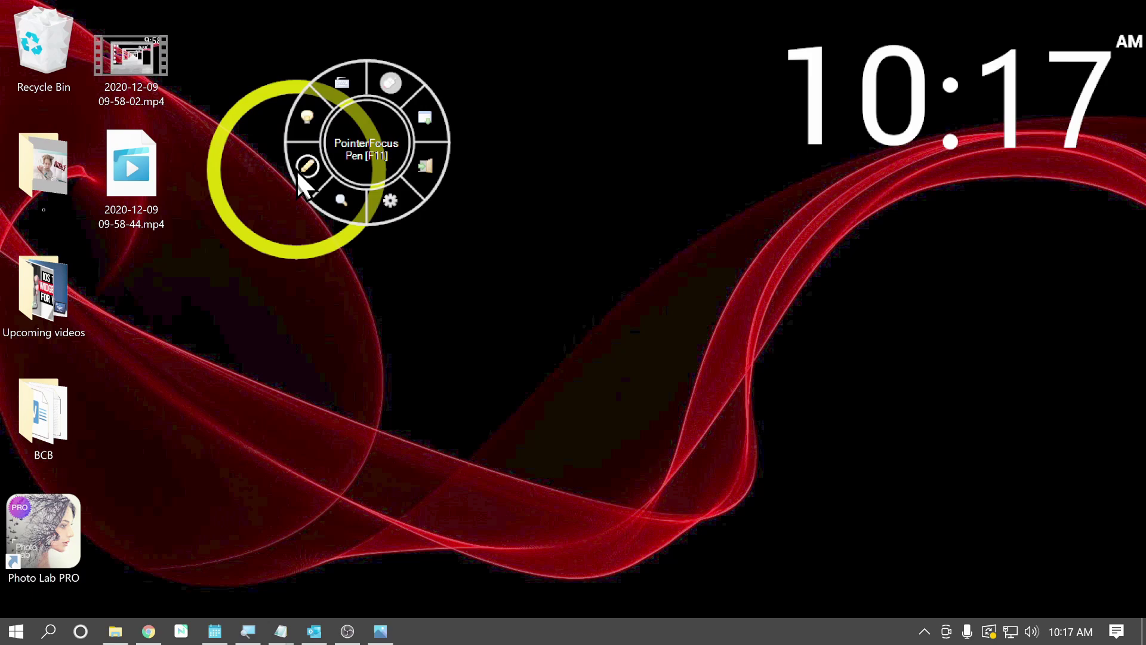
left_click(390, 200)
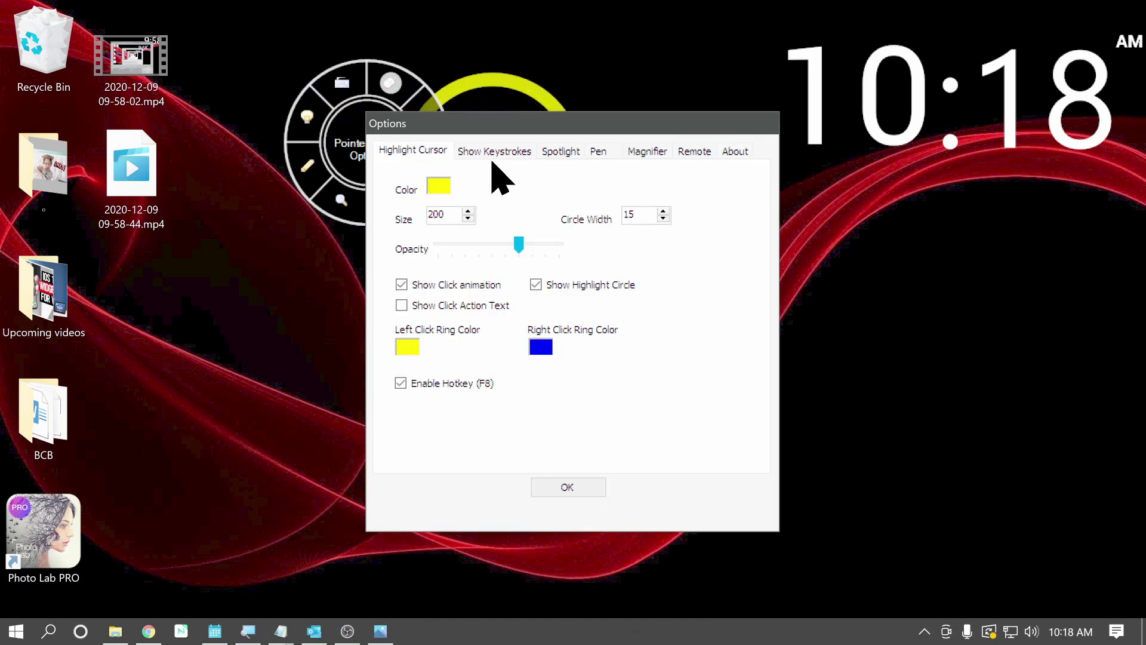
Set the Spotlight Size to 300 in the Spotlight tab and apply it
left_click(478, 157)
left_click(556, 152)
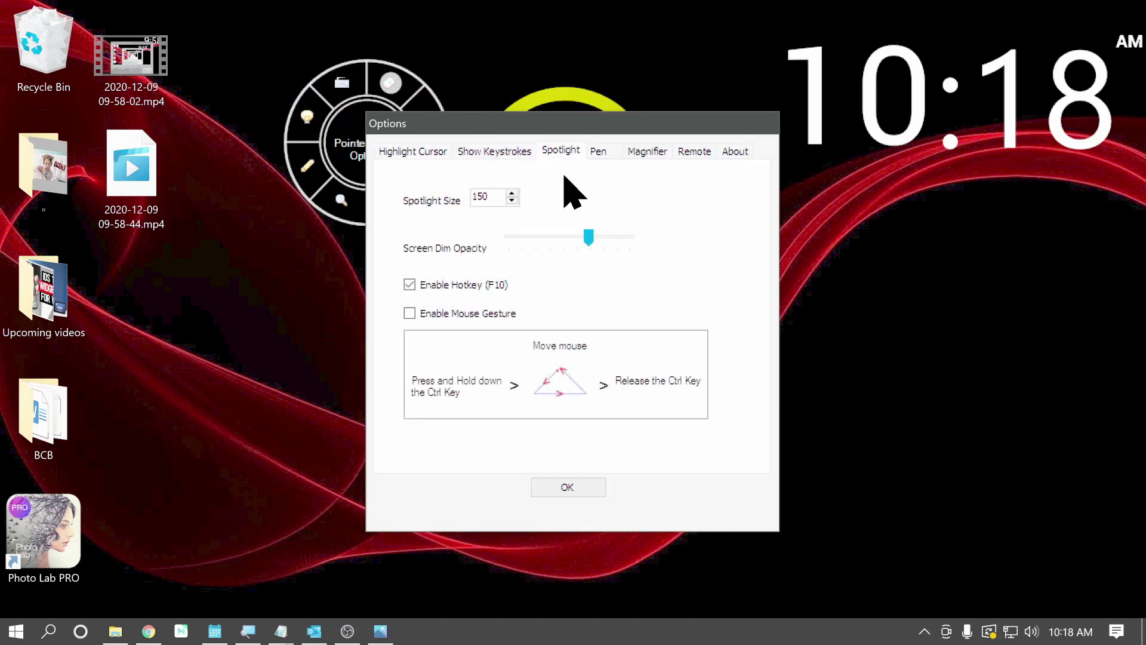
double_click(492, 195)
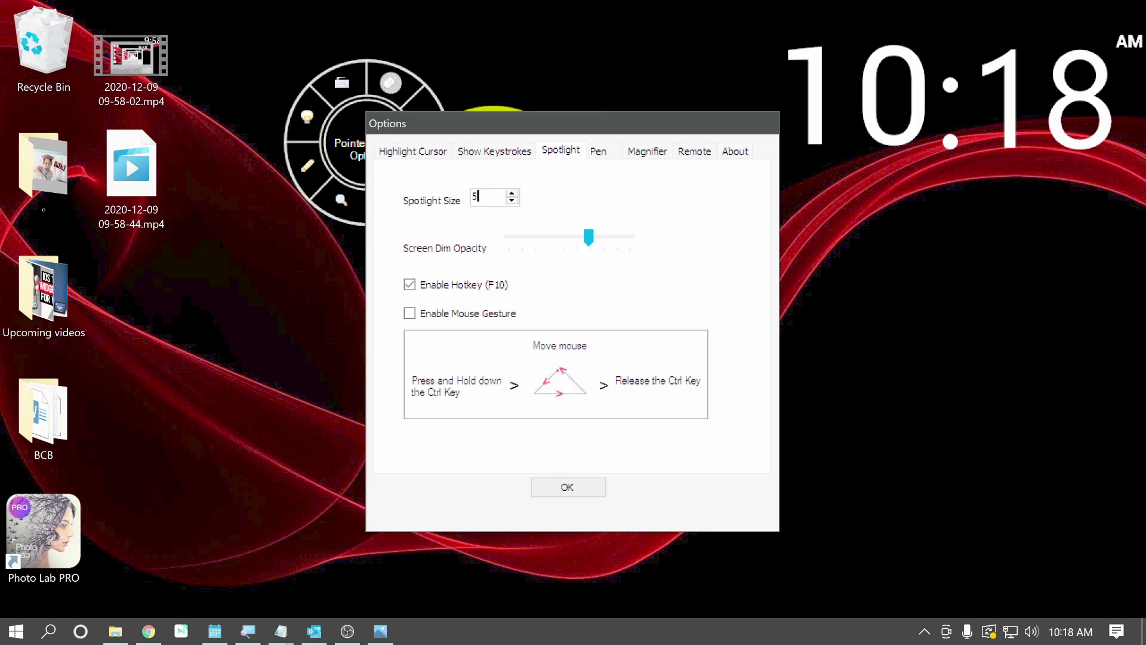
left_click(569, 488)
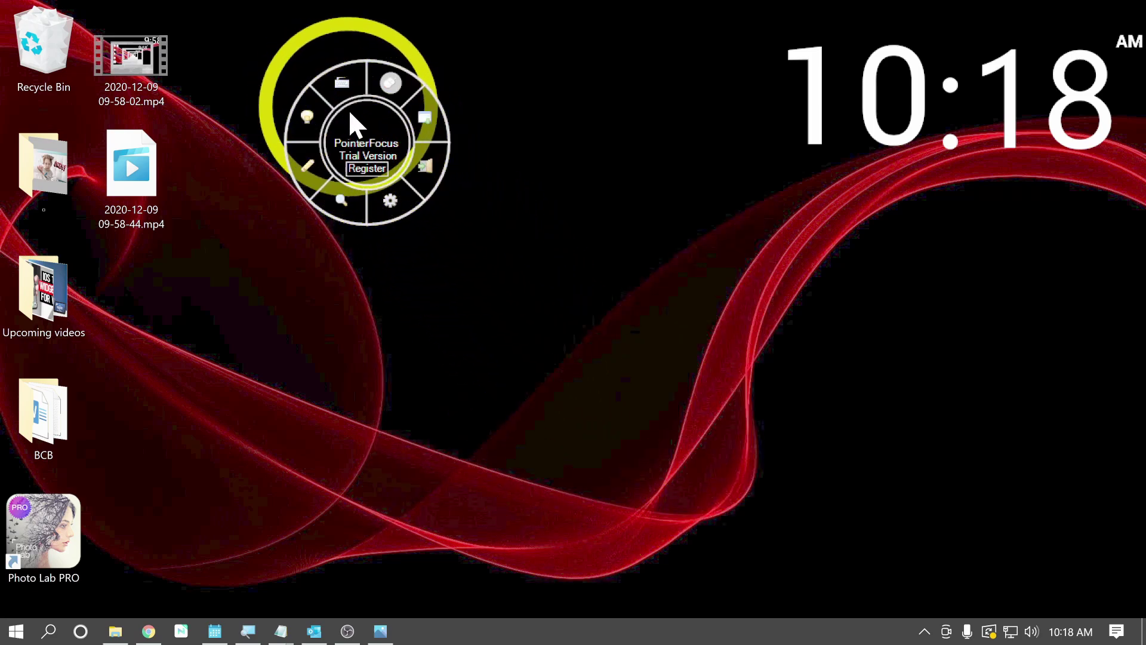
Turn on the spotlight over the skiing photo and lower the Screen Dim Opacity
left_click(305, 118)
key("alt+Tab")
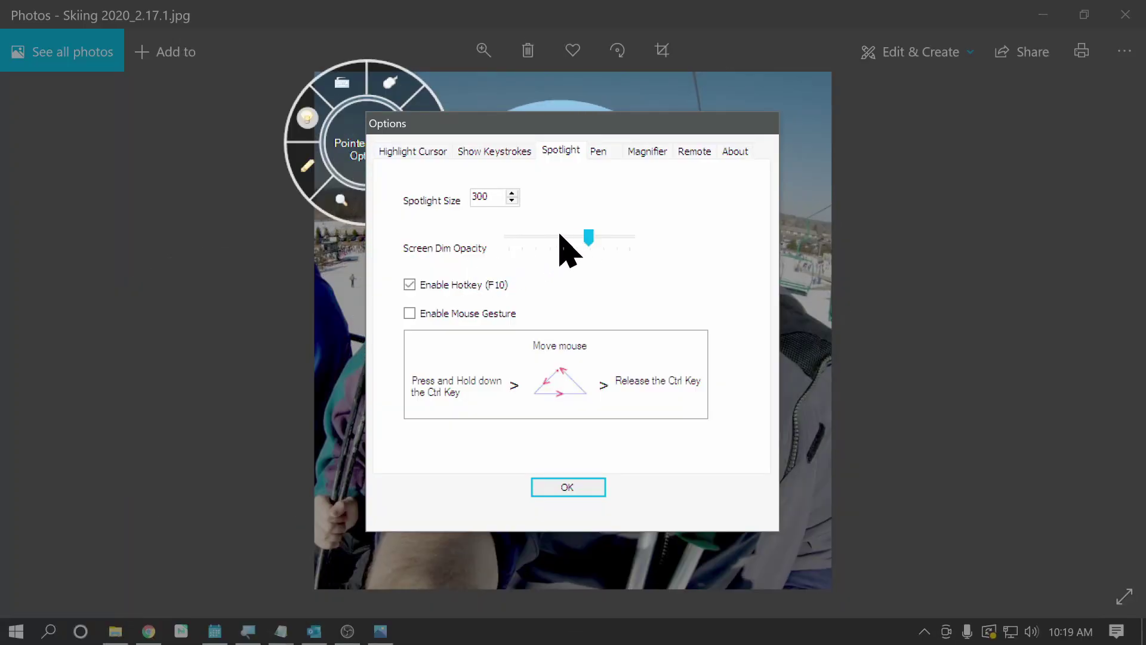
left_click(561, 236)
mouse_move(552, 237)
left_mouse_down()
mouse_move(619, 237)
mouse_move(489, 236)
mouse_move(570, 237)
mouse_move(551, 237)
left_mouse_up()
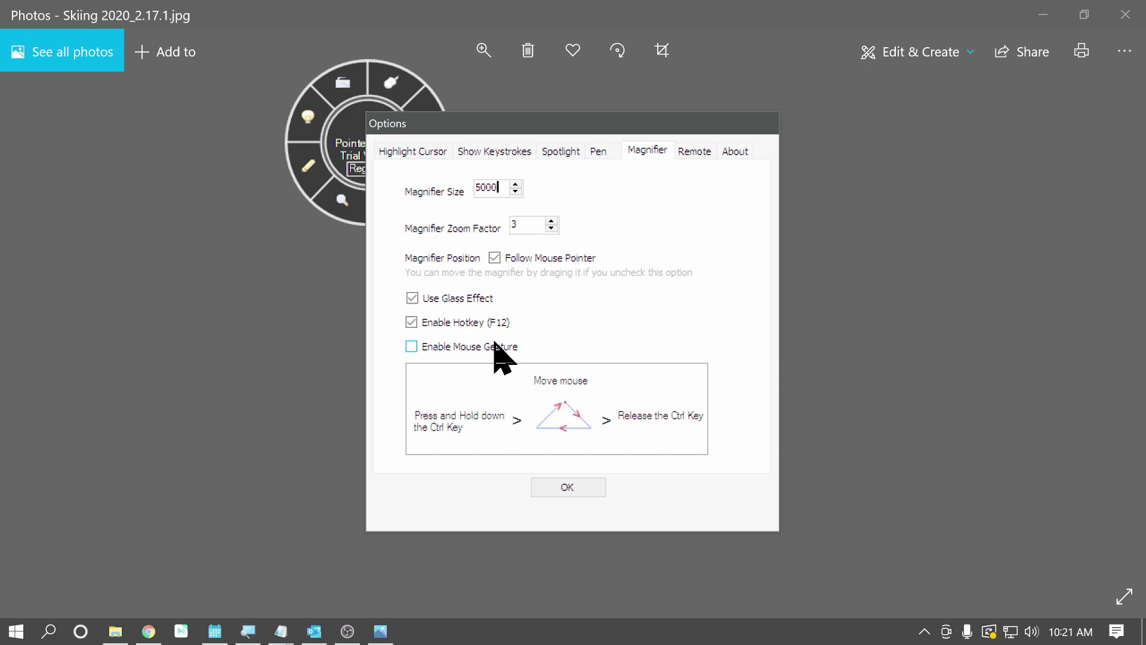
Apply Magnifier Size 5000 and switch on the magnifier from the PointerFocus ring
left_click(553, 489)
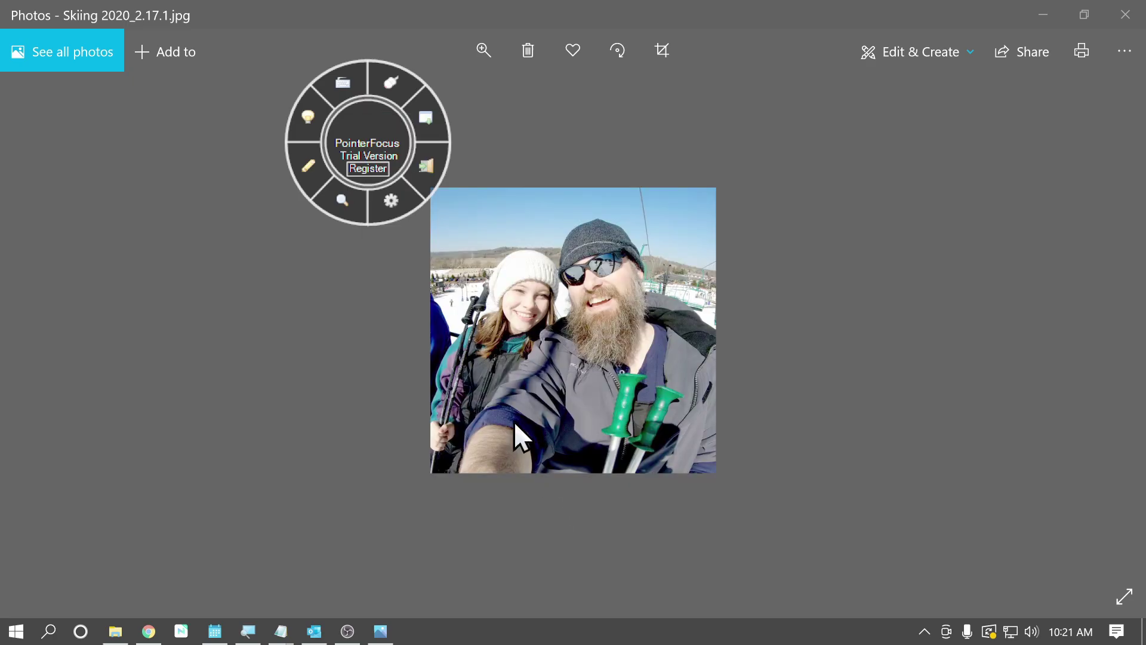
left_click(343, 201)
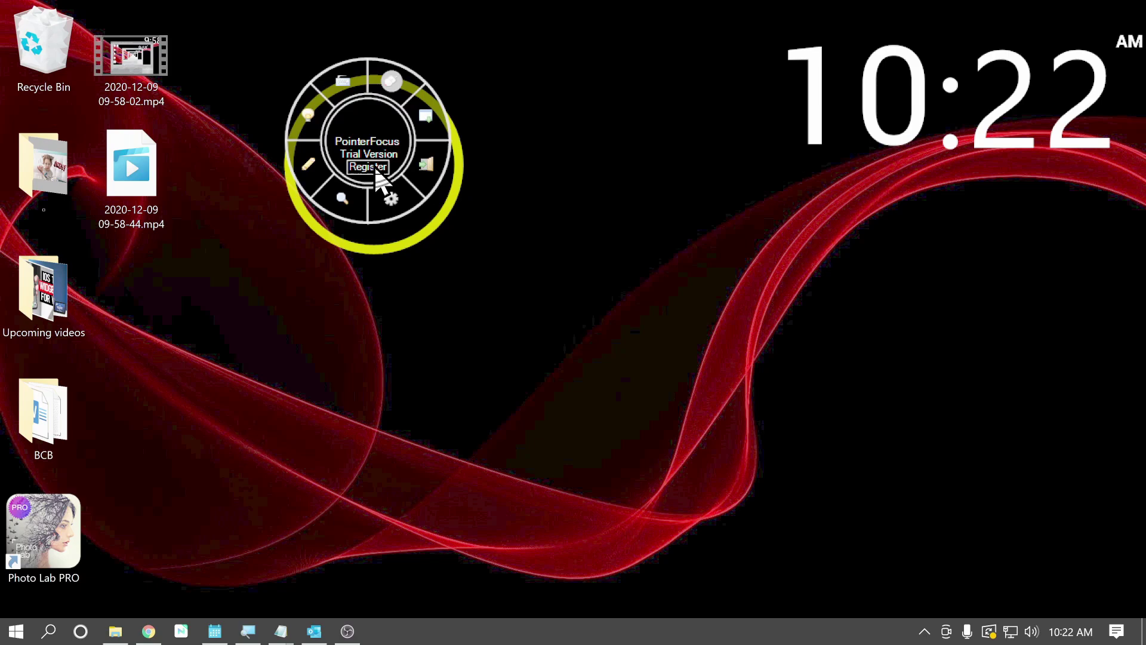
Select the Arrow tool from PointerFocus's tool wheel to enter pen mode
left_click(581, 286)
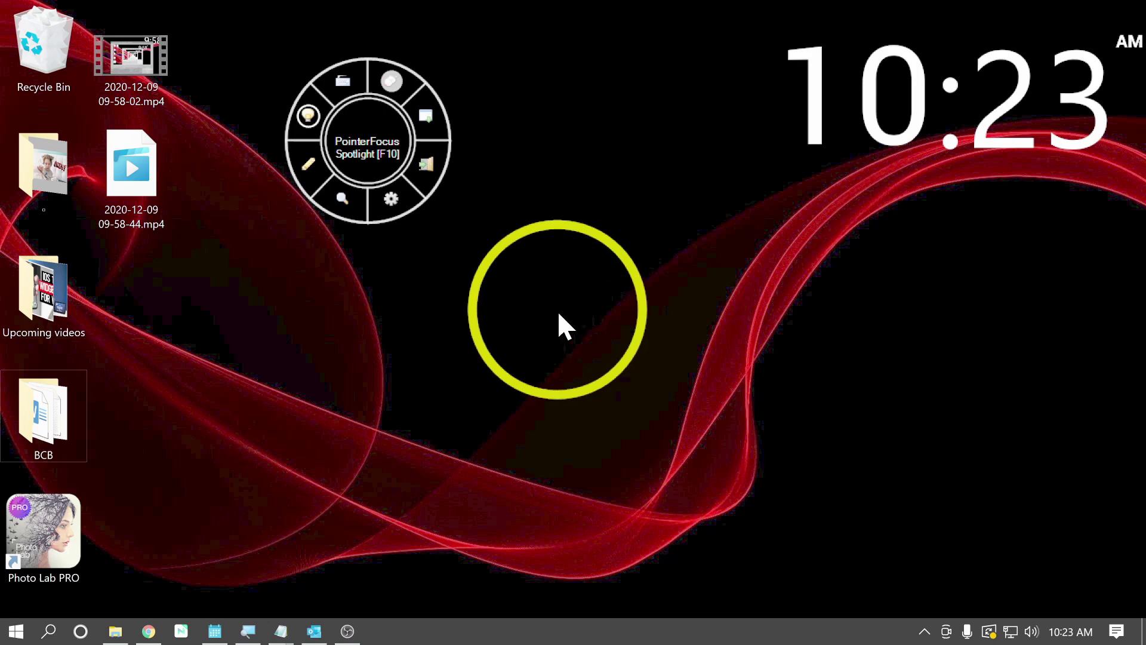
Enter pen mode (F8), draw several yellow arrows across the desktop, then clear them all
key("F8")
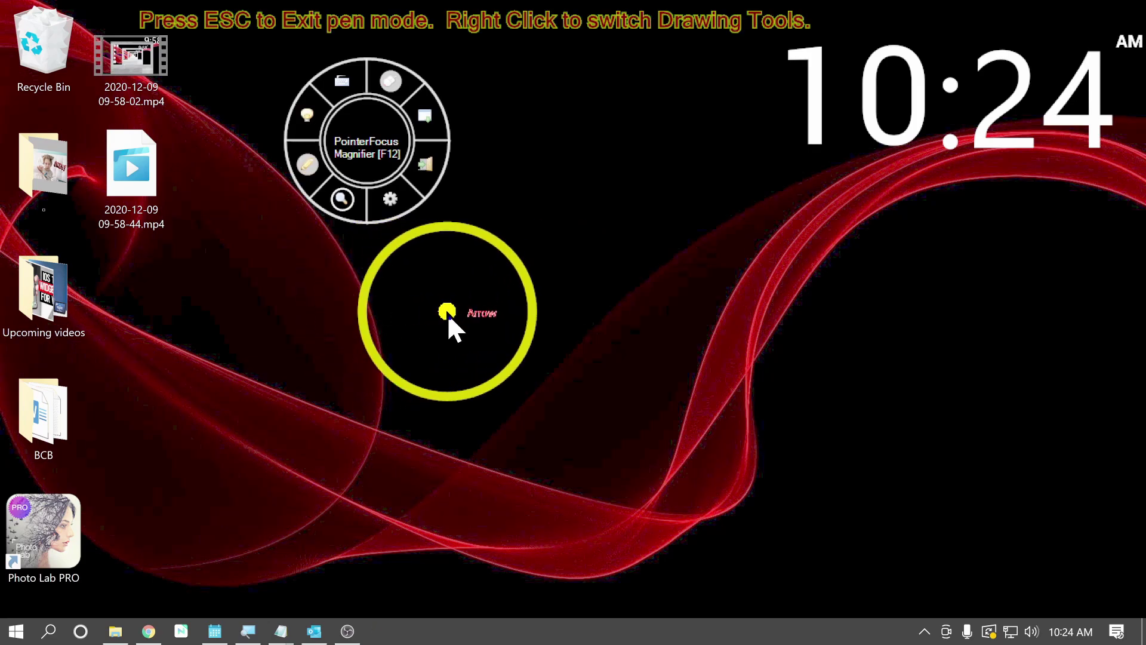
left_click_drag(388, 306, 559, 293)
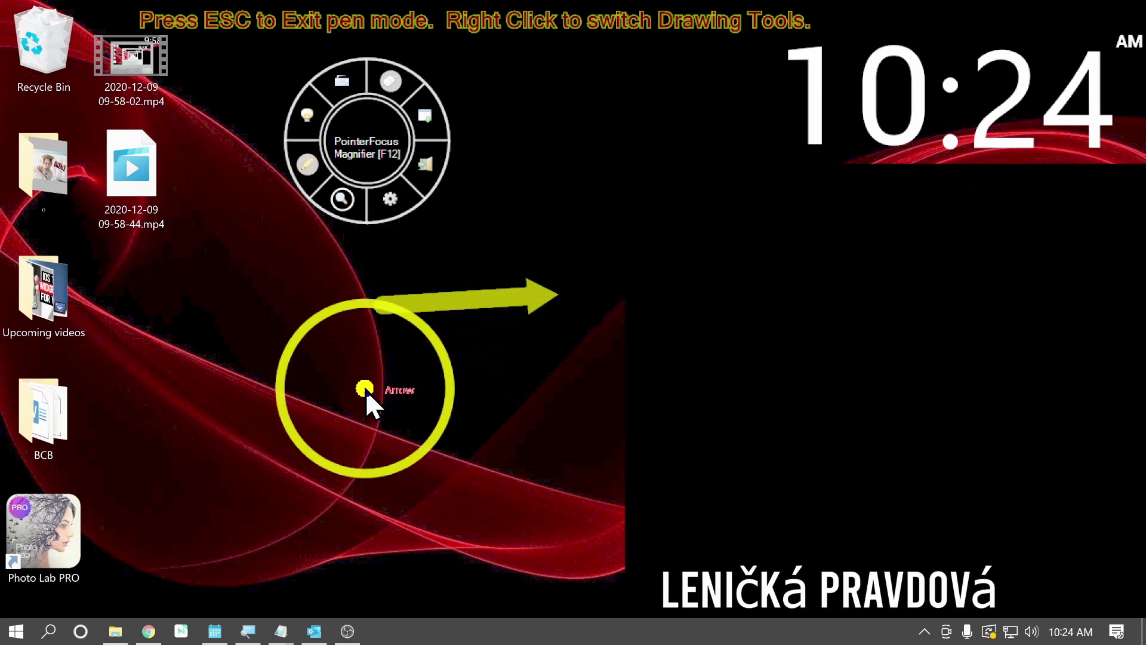
left_click_drag(365, 390, 593, 355)
left_click_drag(383, 473, 546, 467)
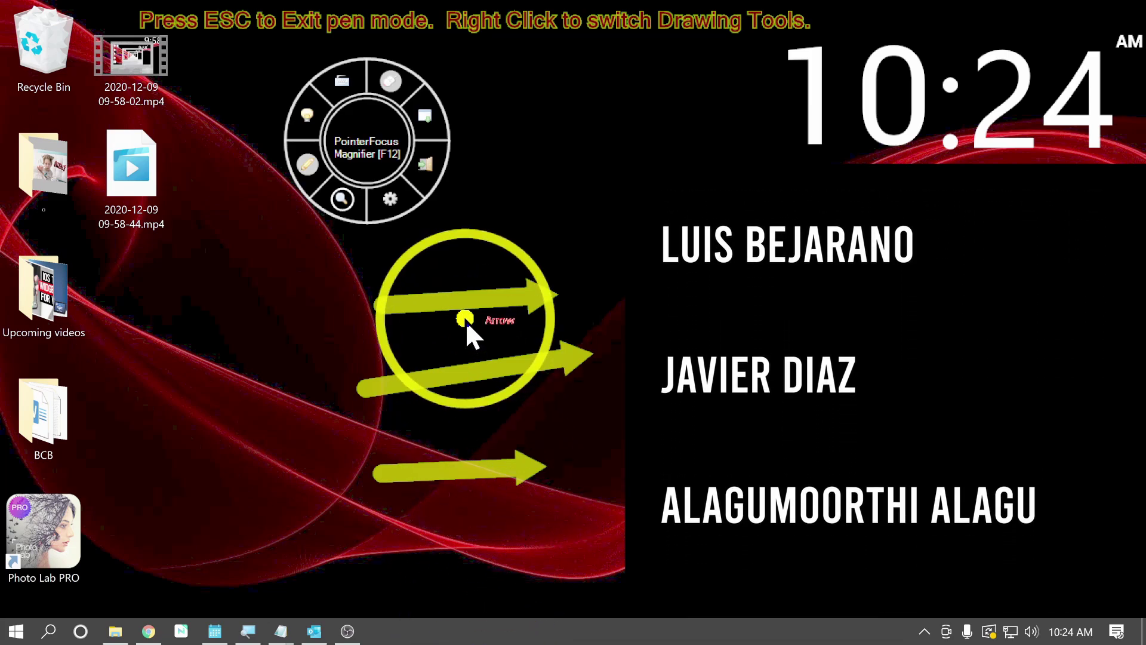
left_click_drag(446, 185, 544, 218)
left_click_drag(513, 102, 582, 149)
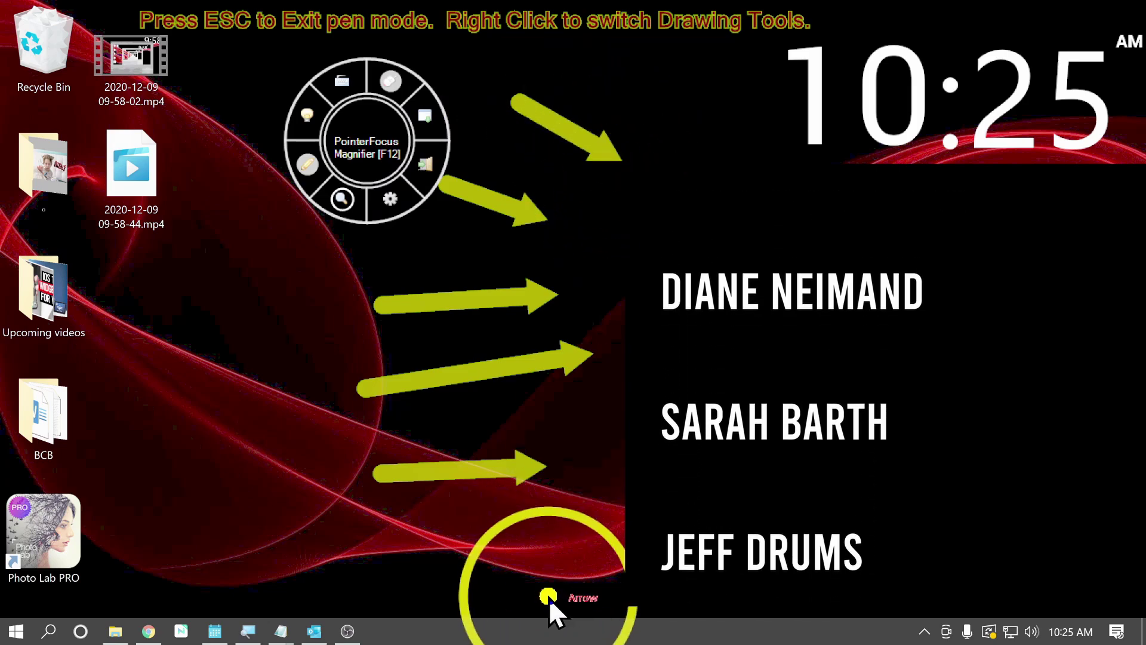
key("Delete")
Draw two downward-pointing arrows, then exit pen mode with Esc
left_click_drag(592, 234, 598, 388)
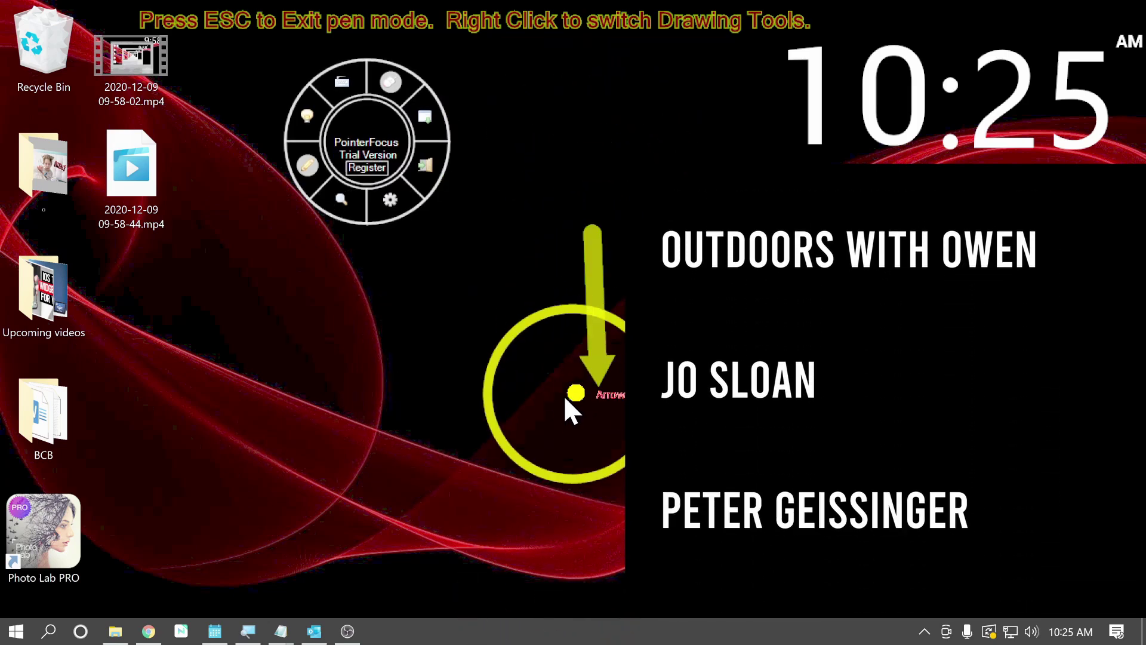
left_click_drag(505, 274, 483, 421)
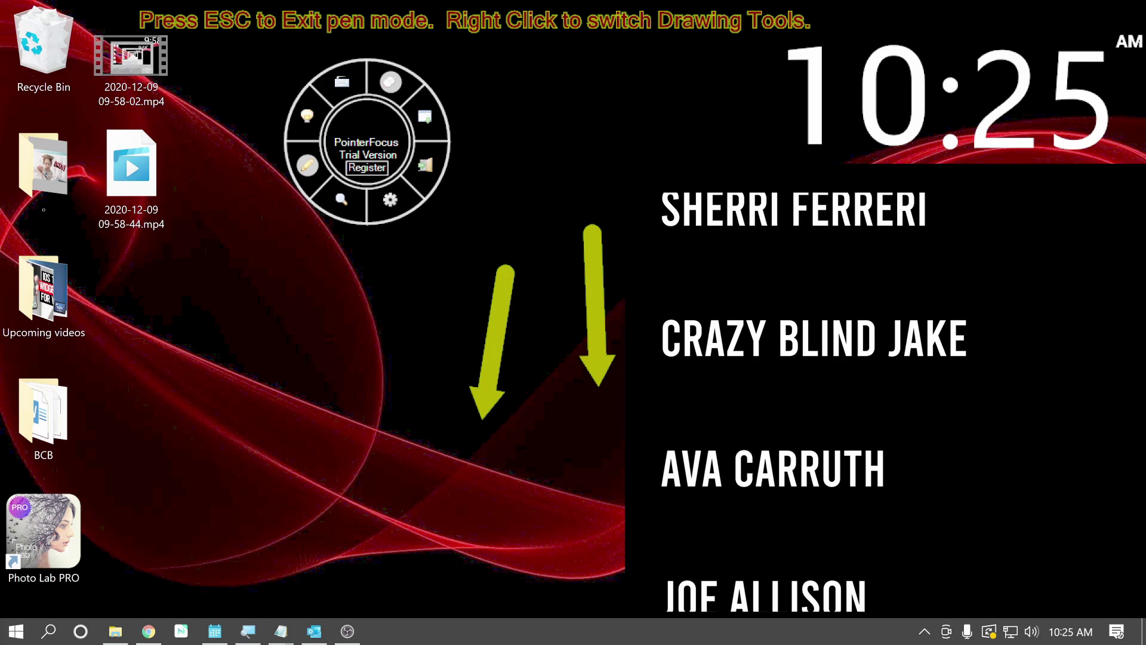
key("Escape")
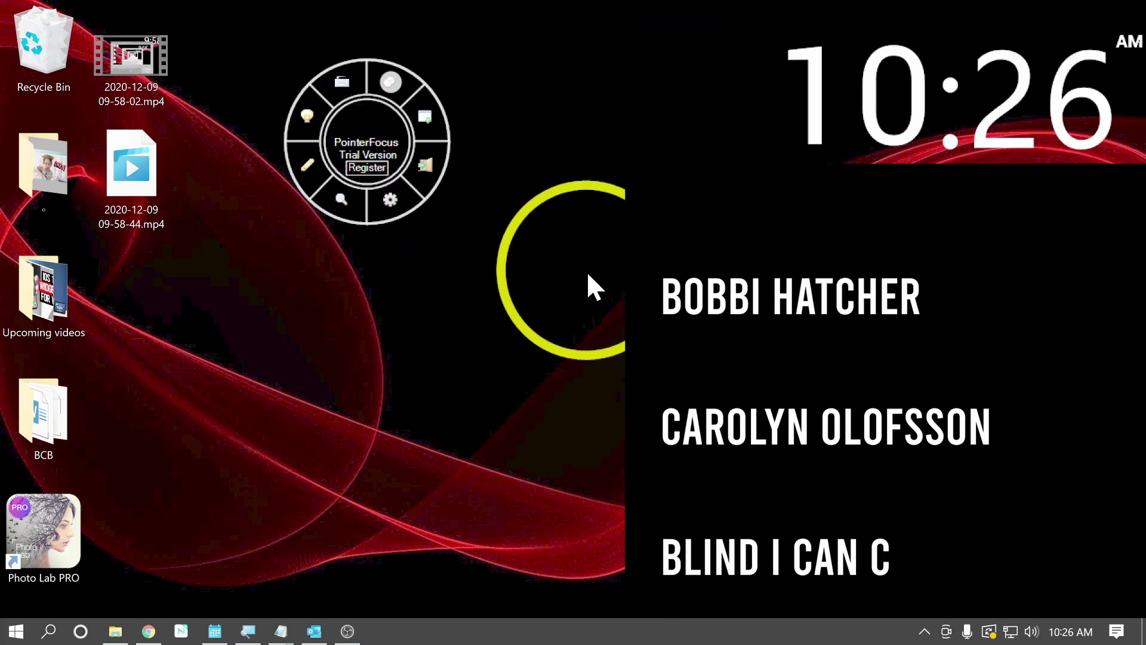